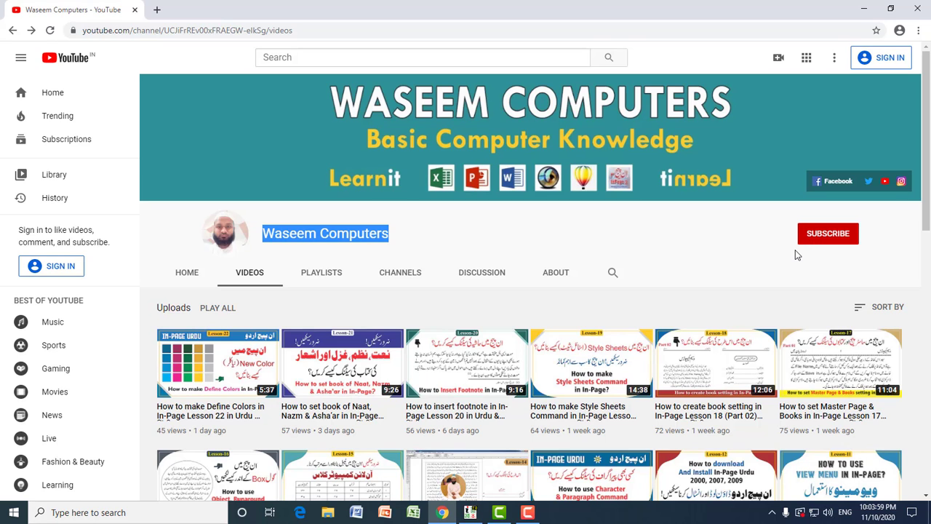
Switch from the browser to the open InPage document and insert one new page
left_click(864, 9)
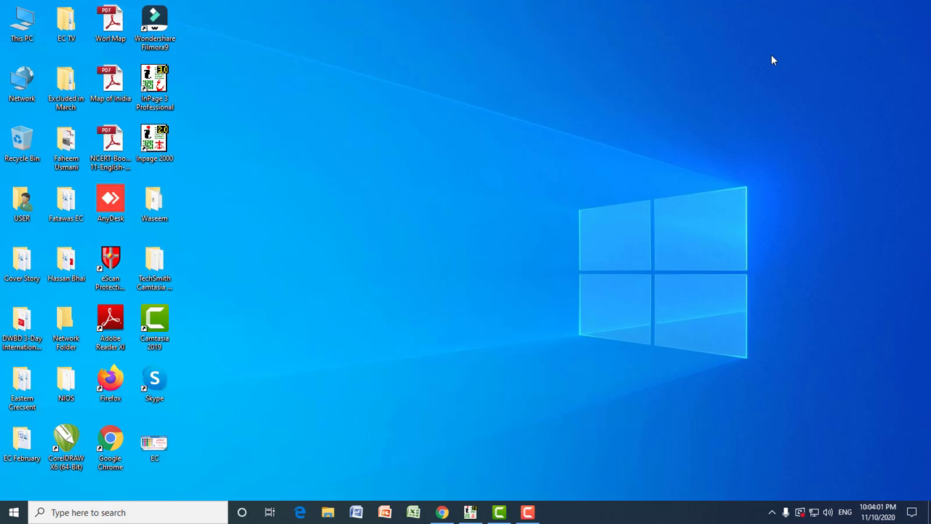
left_click(471, 512)
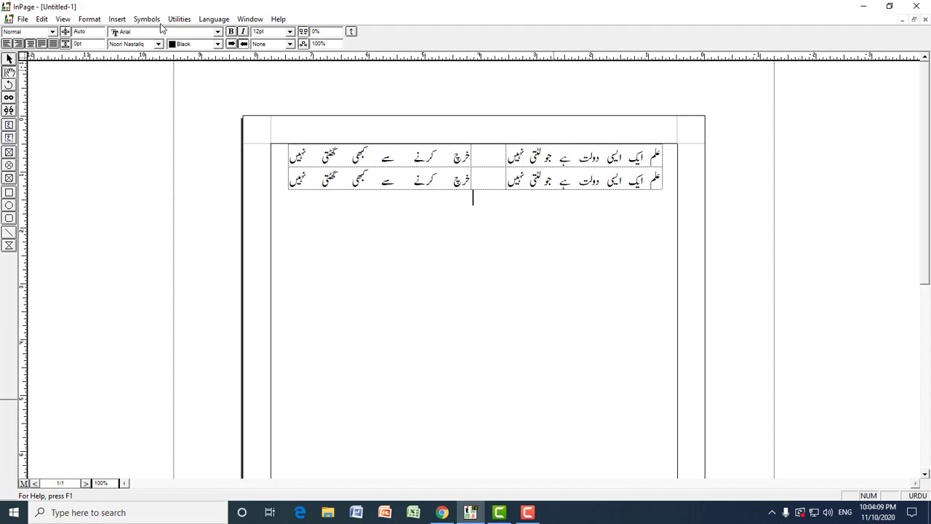
left_click(116, 20)
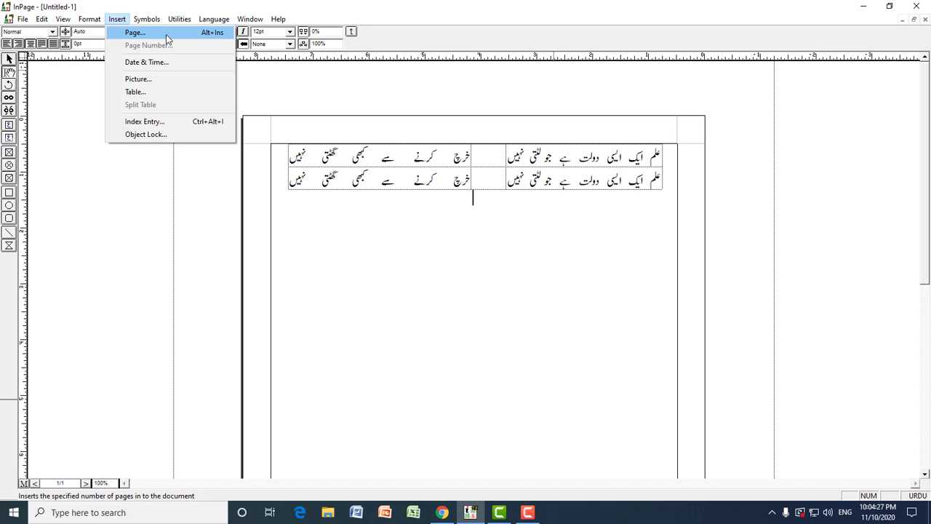
left_click(166, 34)
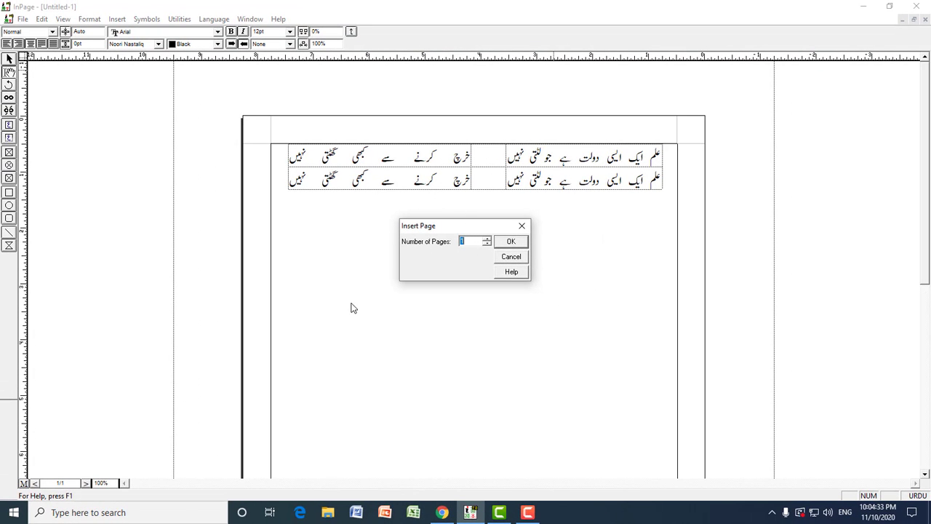
left_click(511, 241)
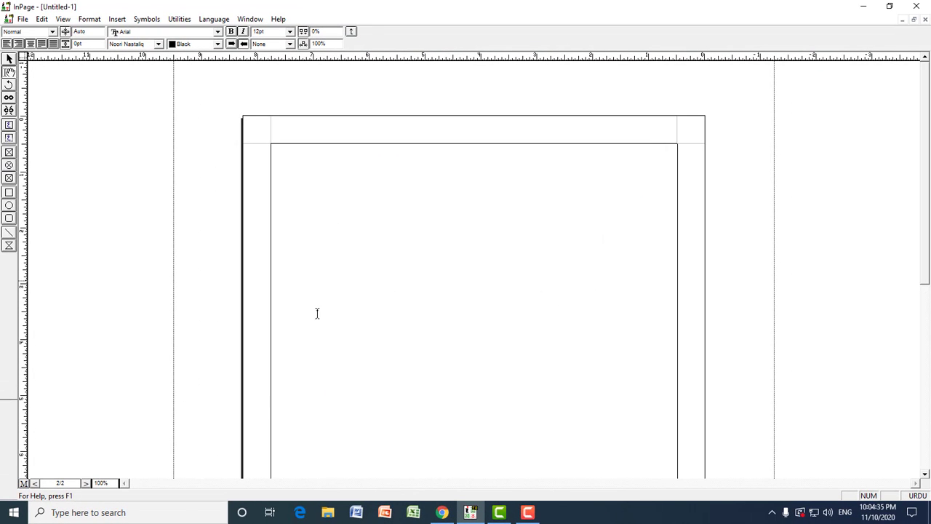
left_click(53, 485)
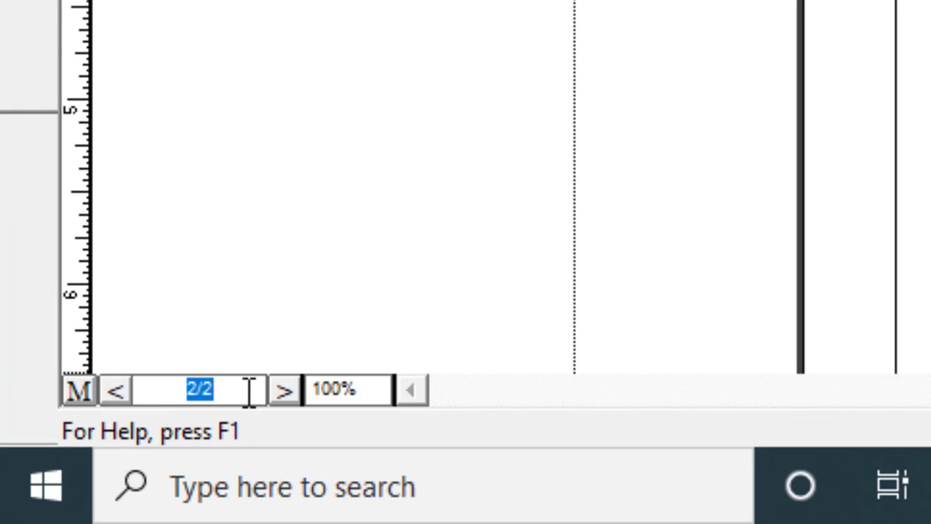
left_click_drag(228, 393, 178, 393)
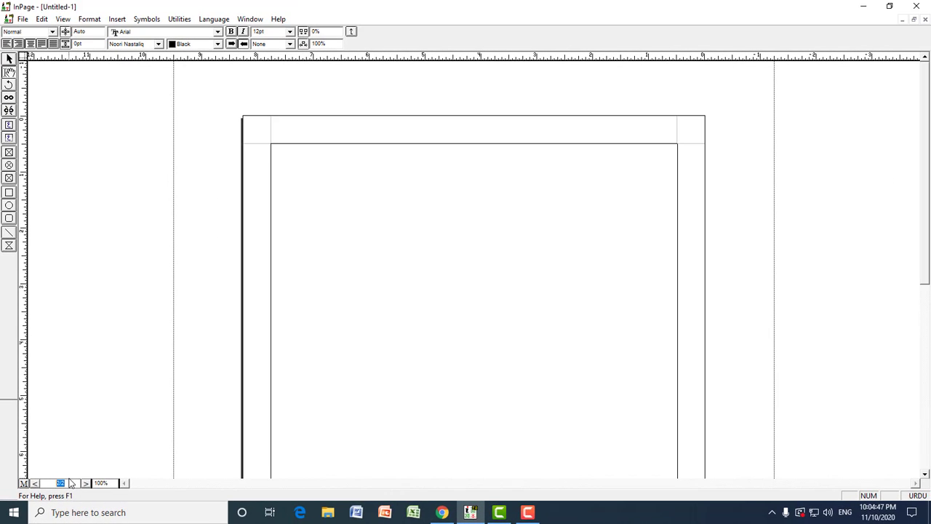
Insert 8 more pages into the document
left_click(118, 20)
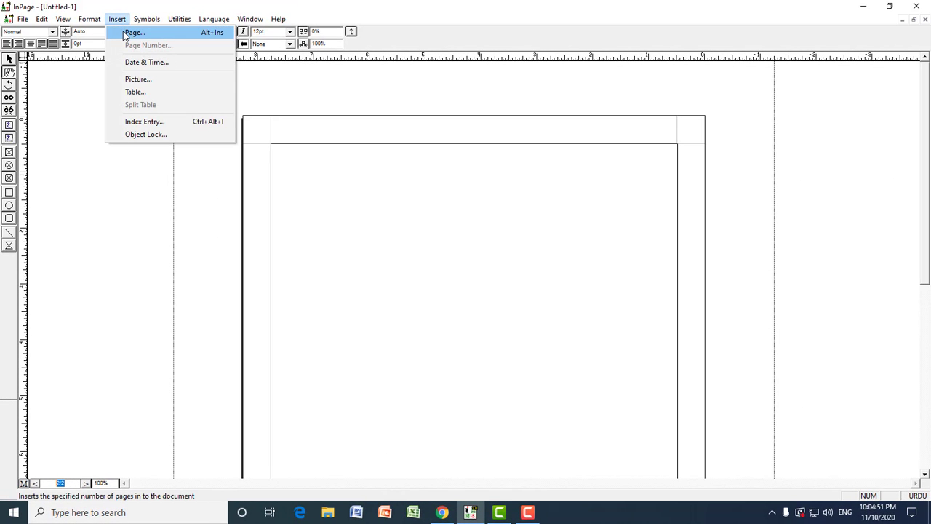
left_click(125, 34)
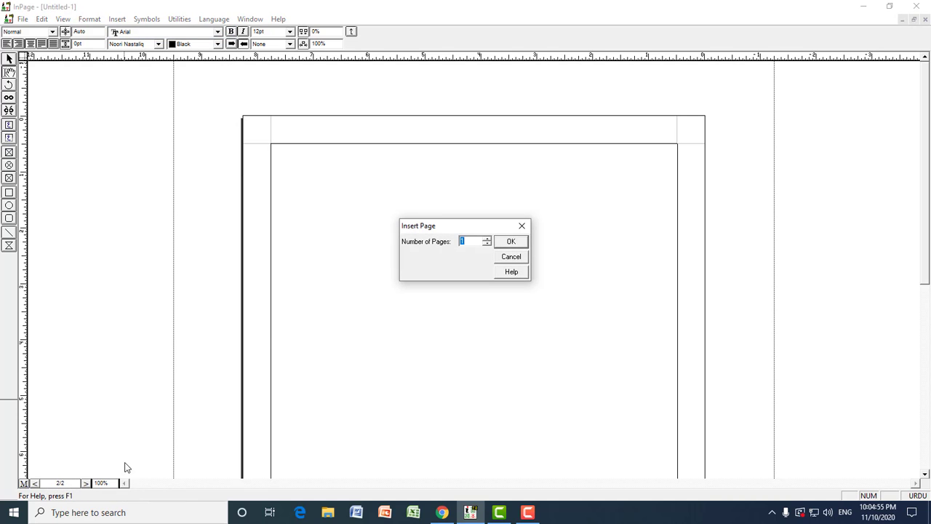
left_click_drag(473, 241, 460, 242)
type("8")
left_click(515, 241)
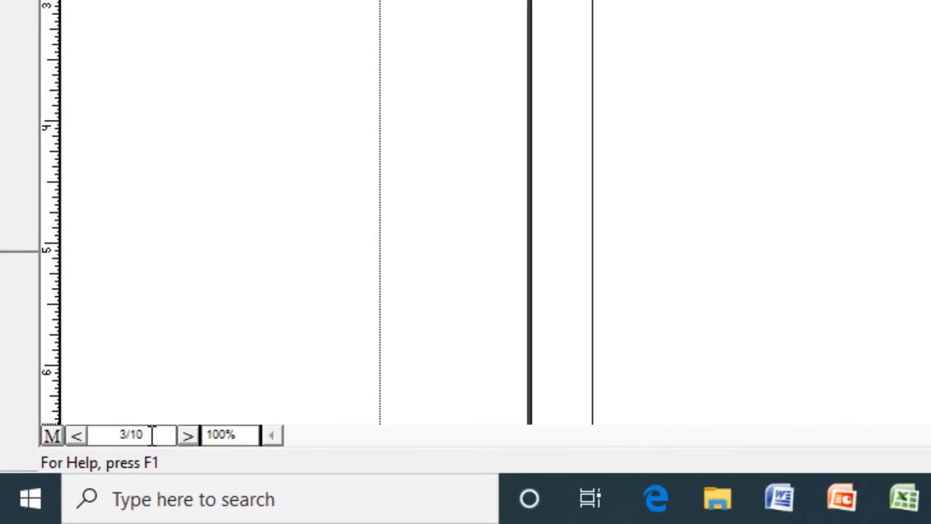
left_click_drag(152, 435, 110, 441)
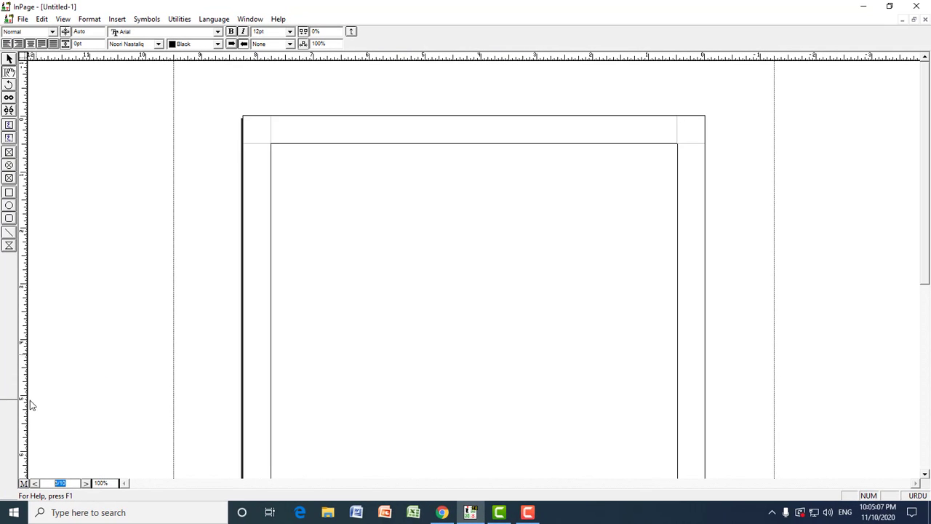
left_click(88, 484)
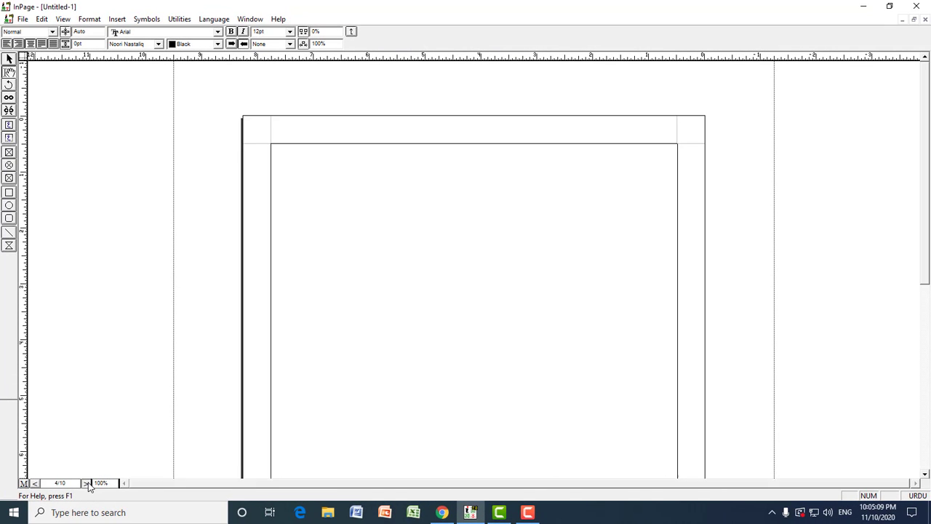
left_click(87, 484)
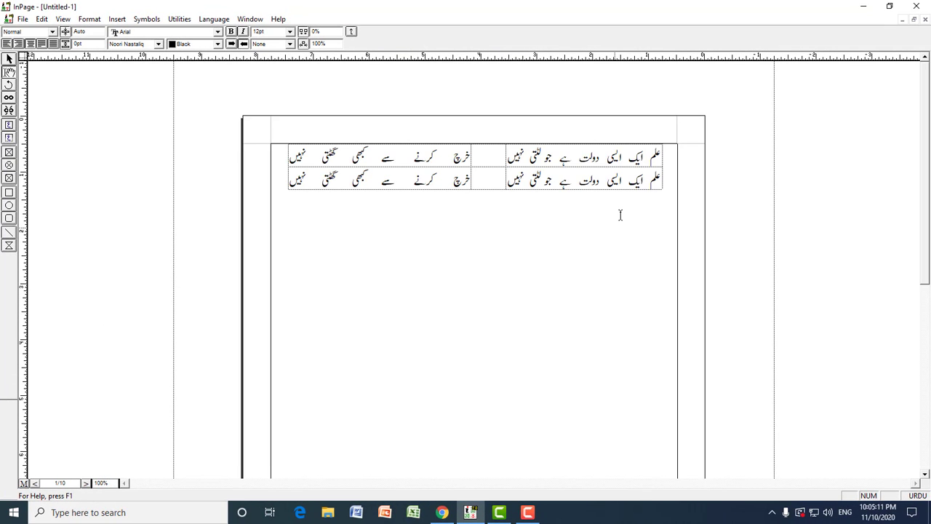
left_click(118, 19)
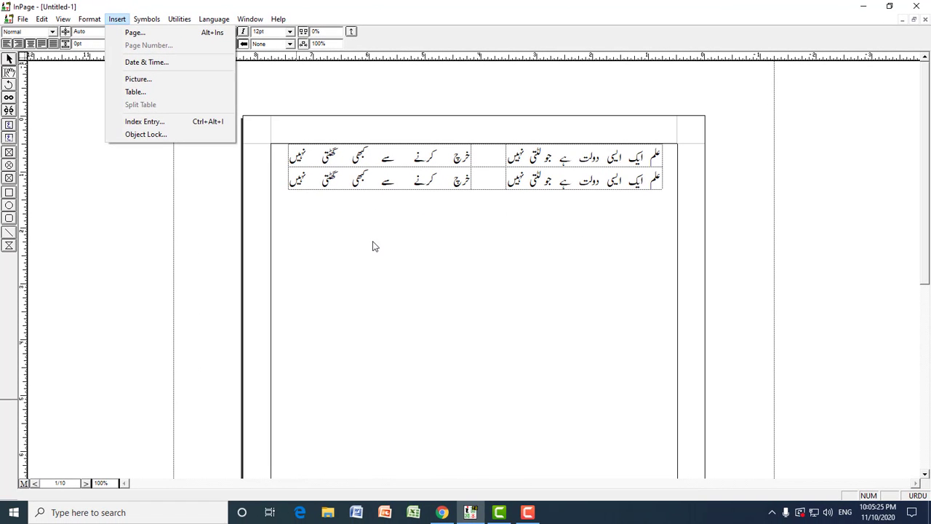
left_click(373, 246)
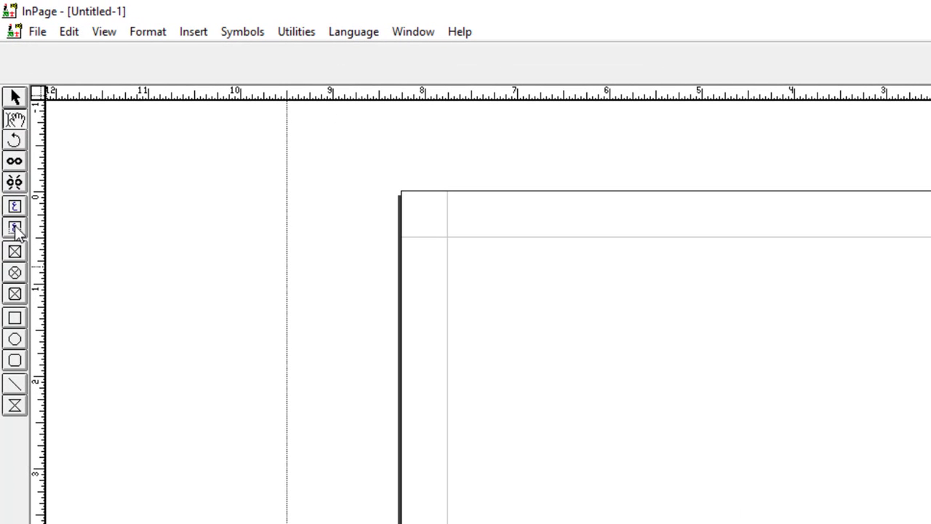
Draw a text box about 1.3" wide in the middle of the master page's top margin and insert the page number in it
left_click(14, 229)
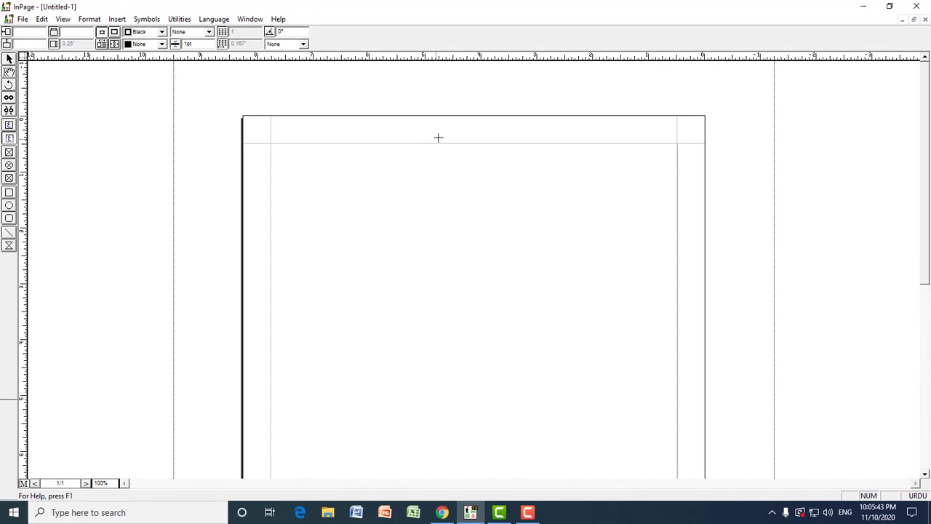
left_click_drag(441, 131, 514, 146)
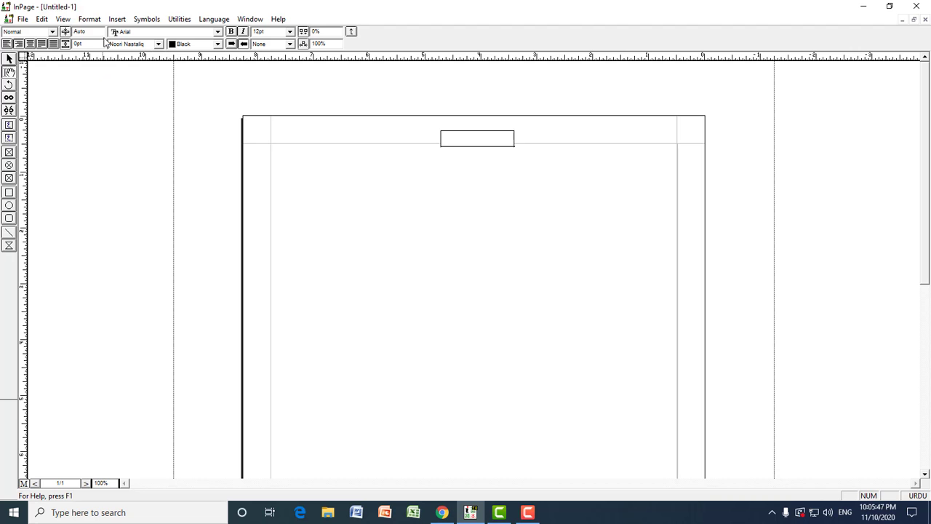
left_click(117, 19)
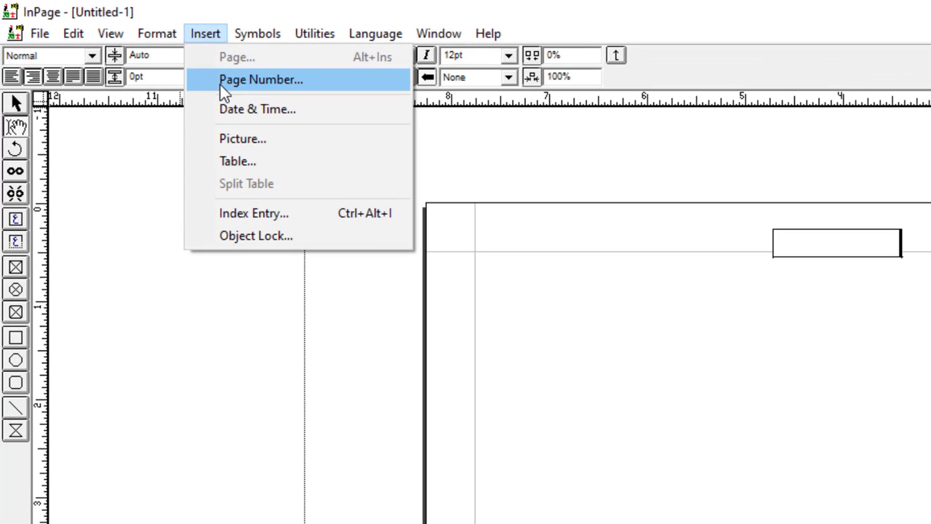
left_click(230, 82)
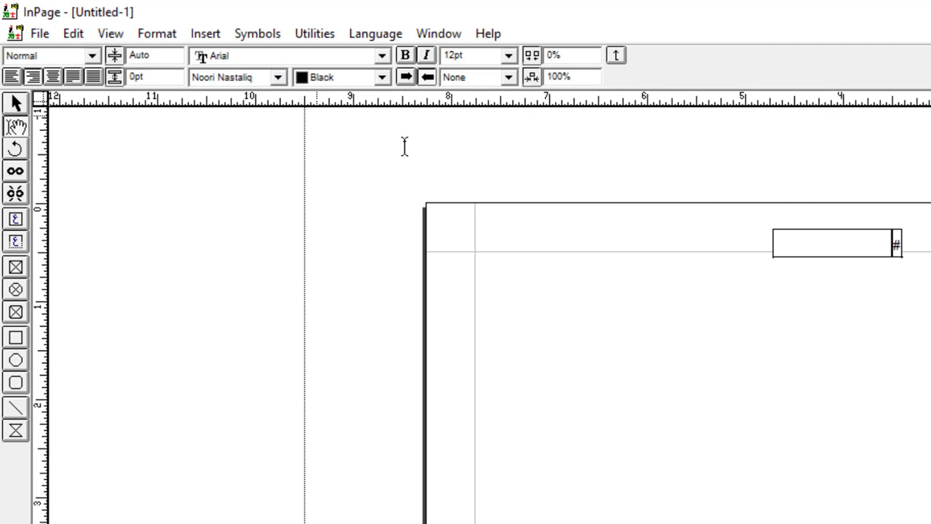
Format the page number placeholder at 18pt with 24pt line spacing and centre it in its box
key("ctrl+2")
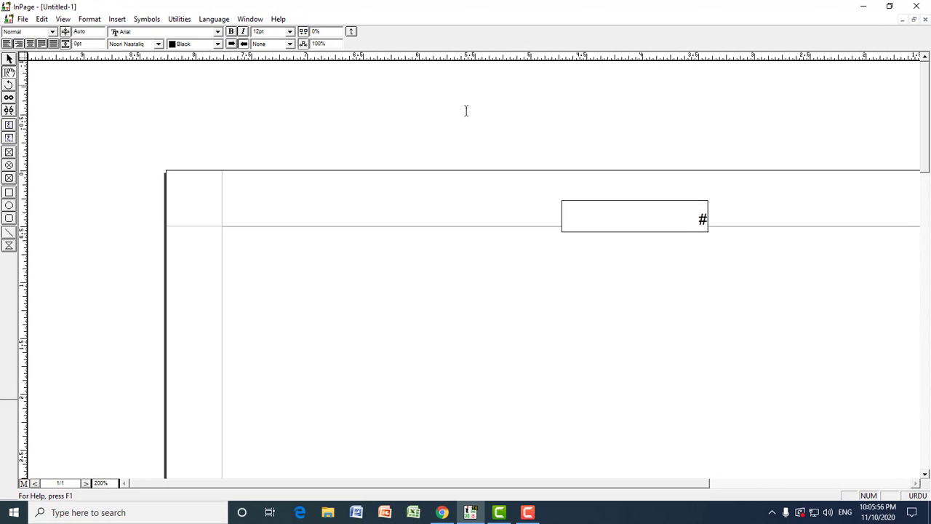
left_click_drag(697, 217, 713, 219)
left_click(290, 33)
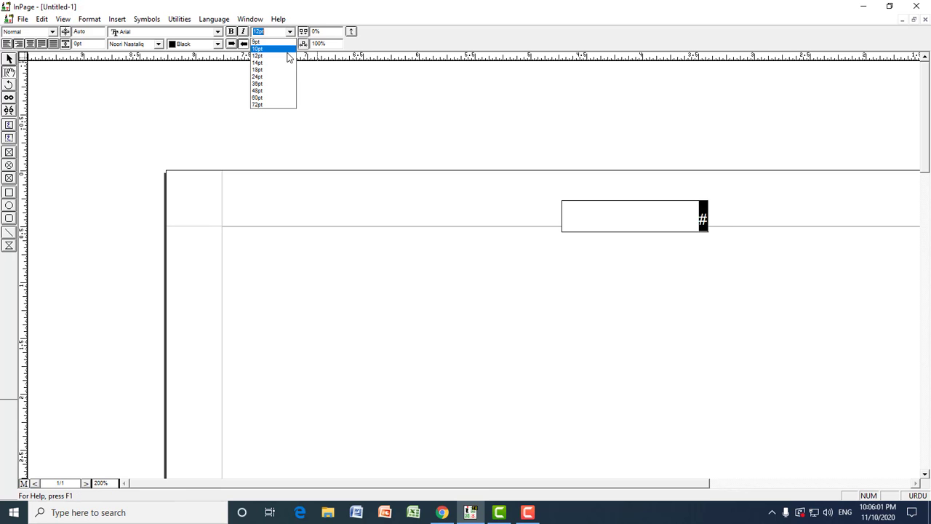
left_click(282, 70)
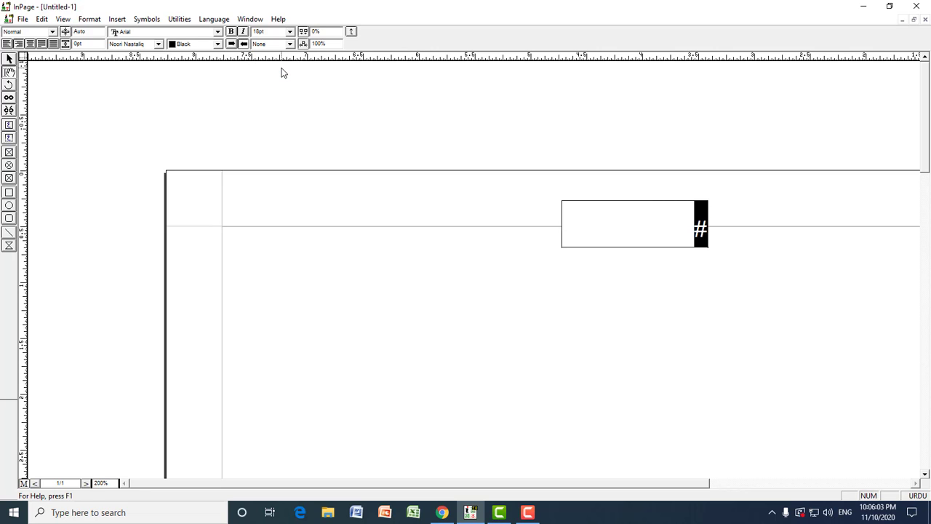
double_click(79, 32)
key("Return")
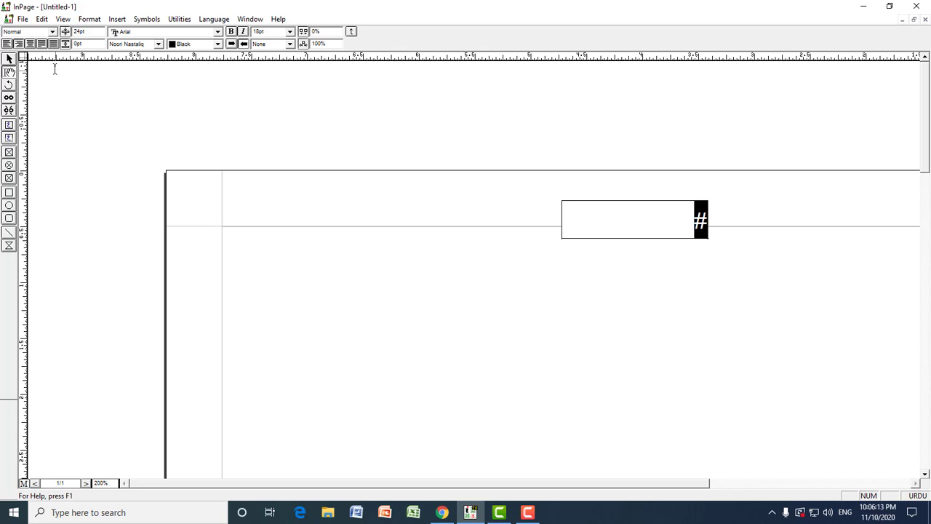
left_click(29, 43)
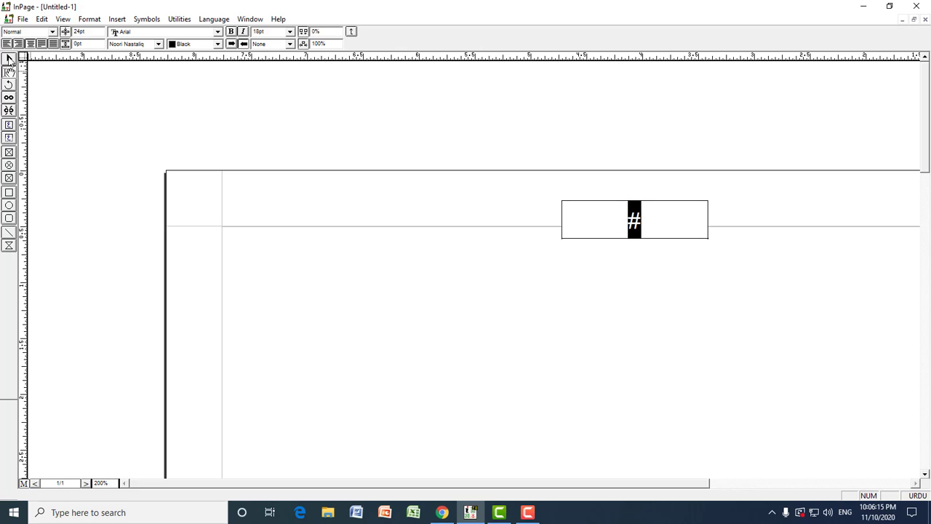
Nudge the page number box up and slightly left in the top margin, to about 3.464" across and 0.149" down
left_click(10, 58)
left_click(650, 220)
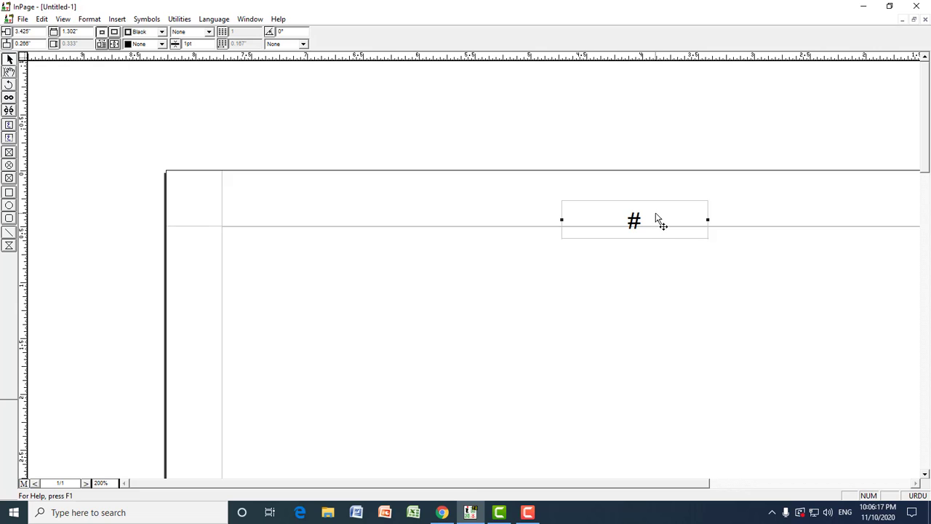
key("Up")
key("Up")
key("Up")
key("Up")
key("Up")
key("Up")
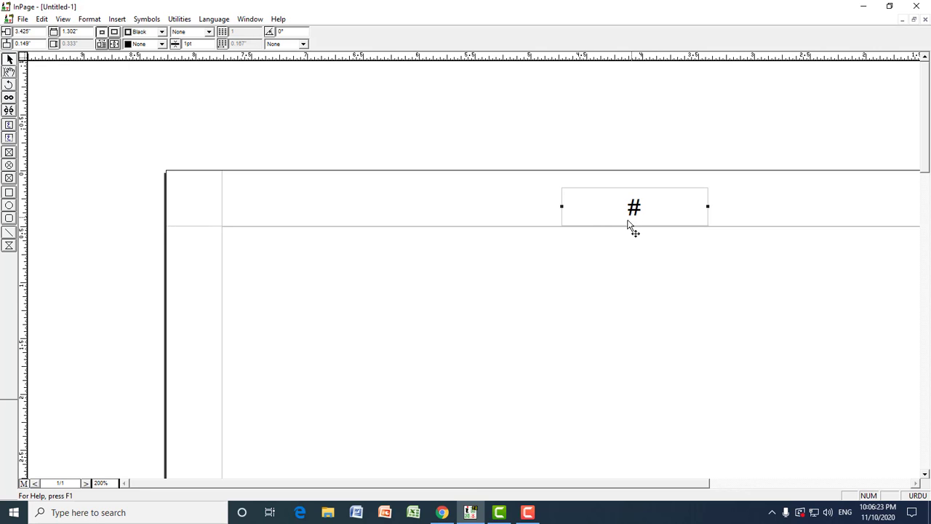
key("Down")
key("Down")
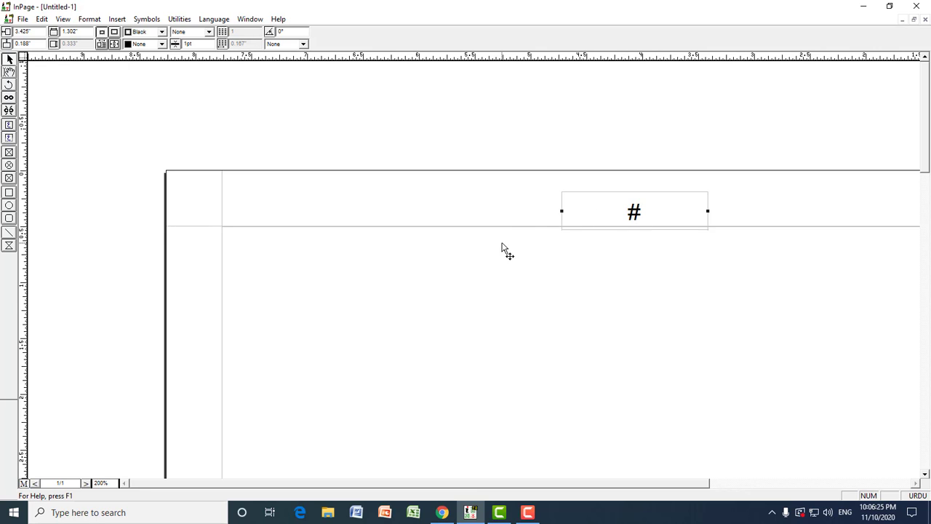
left_click(501, 248)
left_click(621, 210)
key("Left")
key("Left")
key("Up")
key("Up")
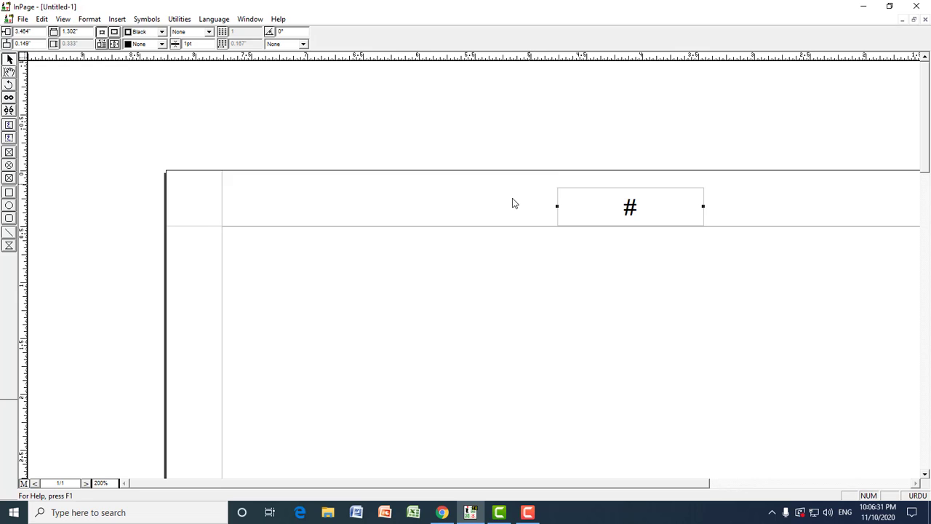
Return from the master page to the document and set its page number style to Urdu Number in the document preferences
left_click(24, 483)
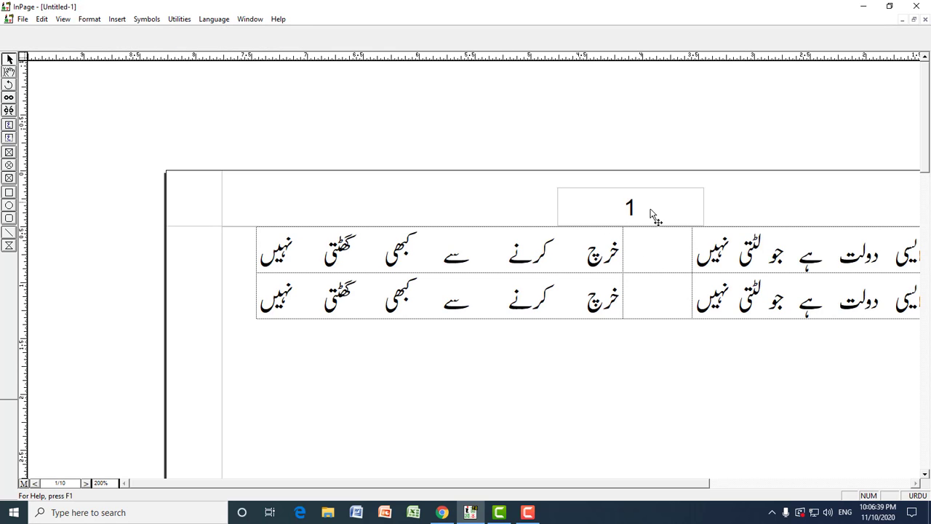
left_click(40, 22)
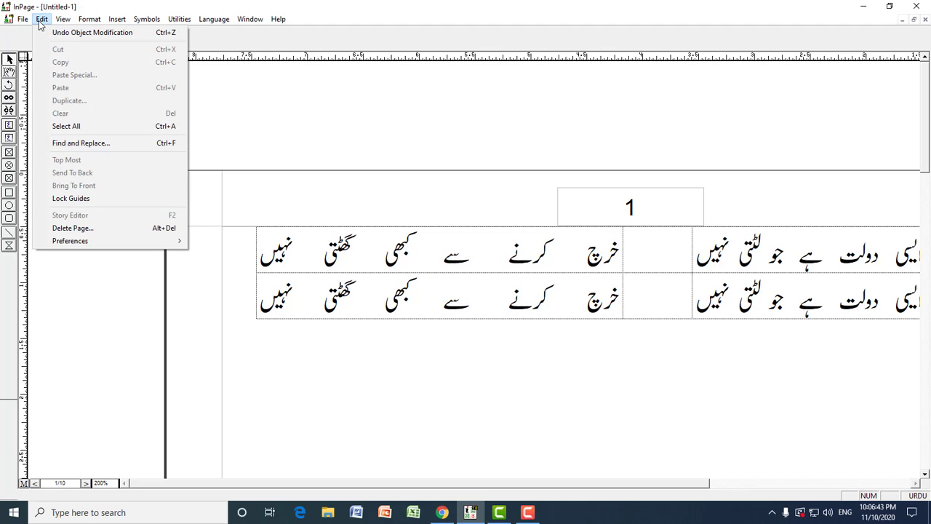
mouse_move(78, 247)
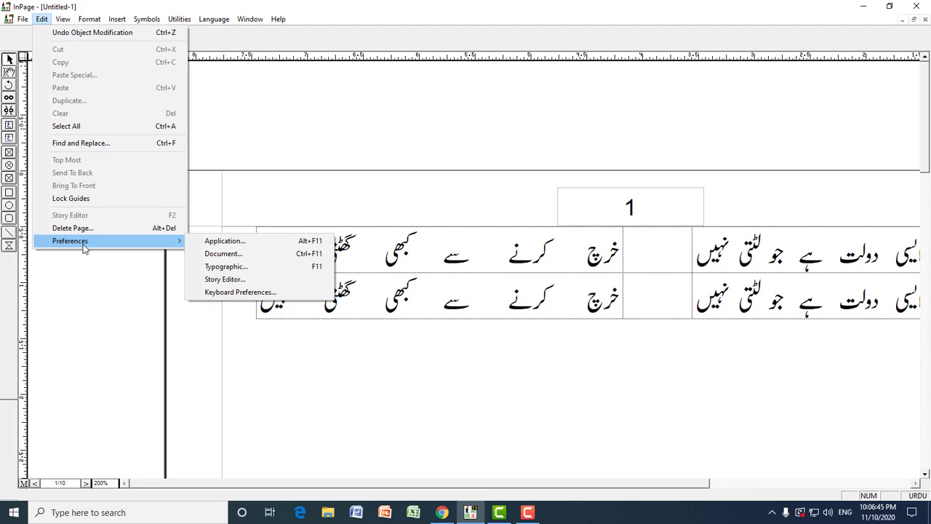
left_click(230, 255)
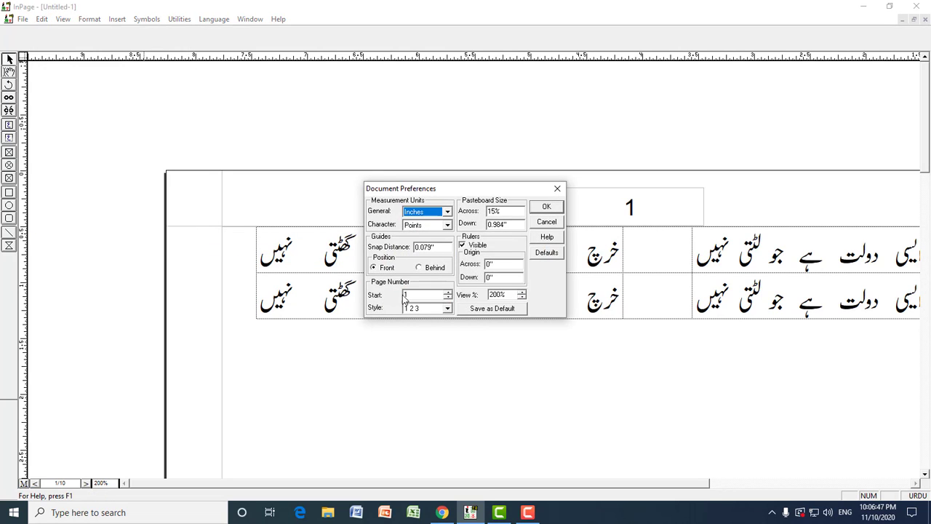
left_click(448, 309)
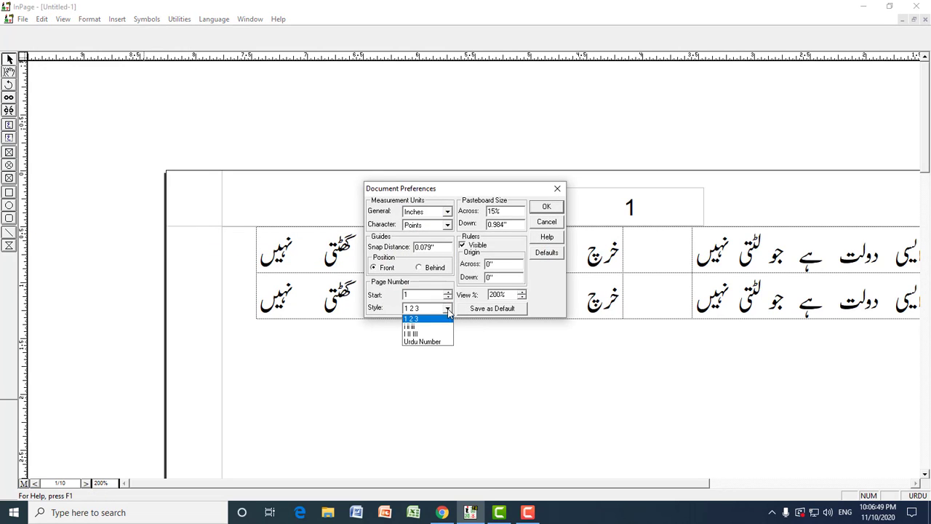
left_click(417, 341)
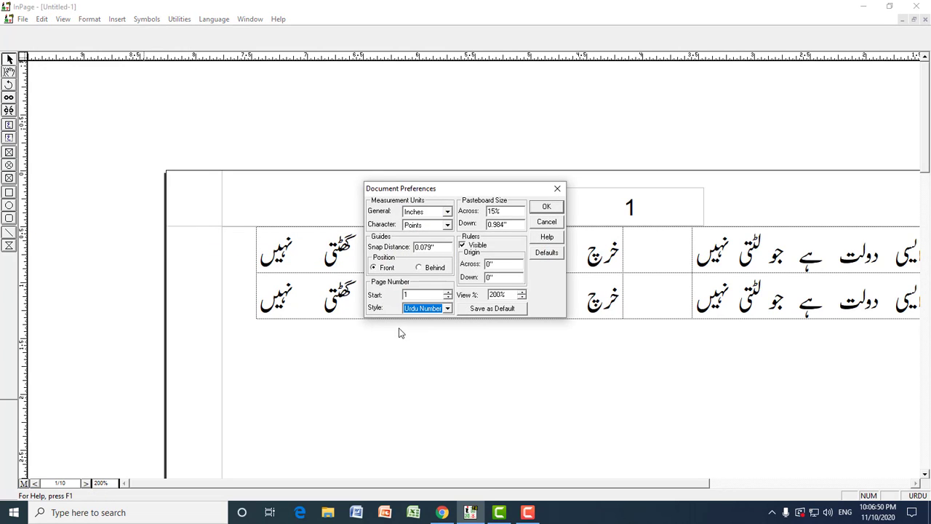
left_click(546, 208)
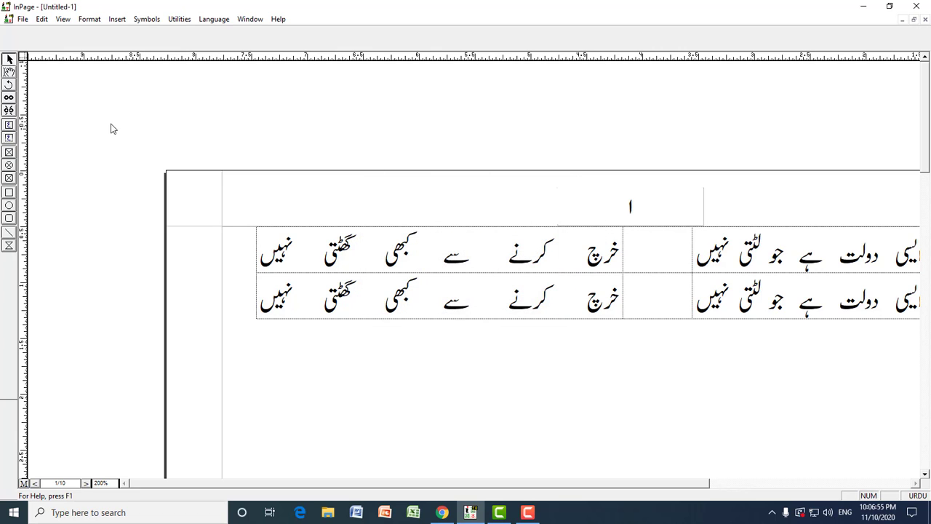
Place the text cursor on the empty line directly below the table of Urdu verses on page 1
left_click(9, 70)
left_click(639, 327)
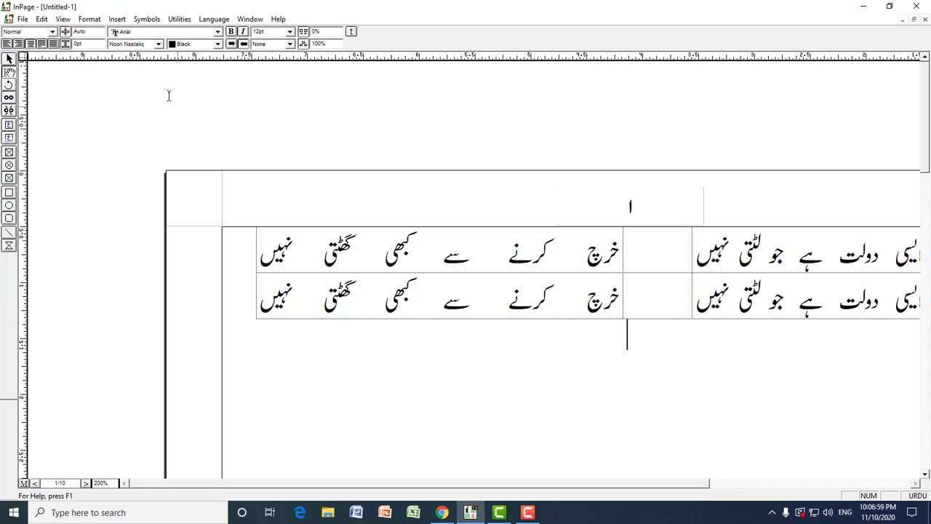
left_click(117, 19)
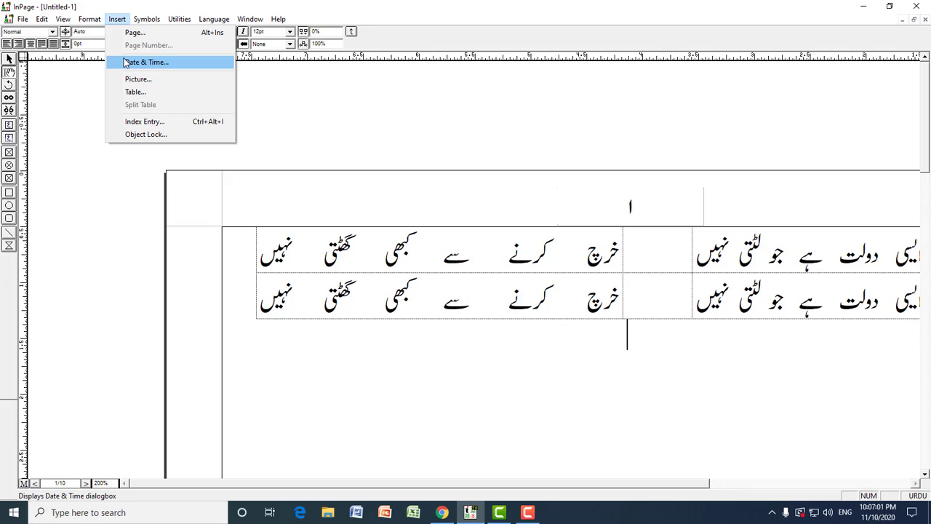
mouse_move(882, 517)
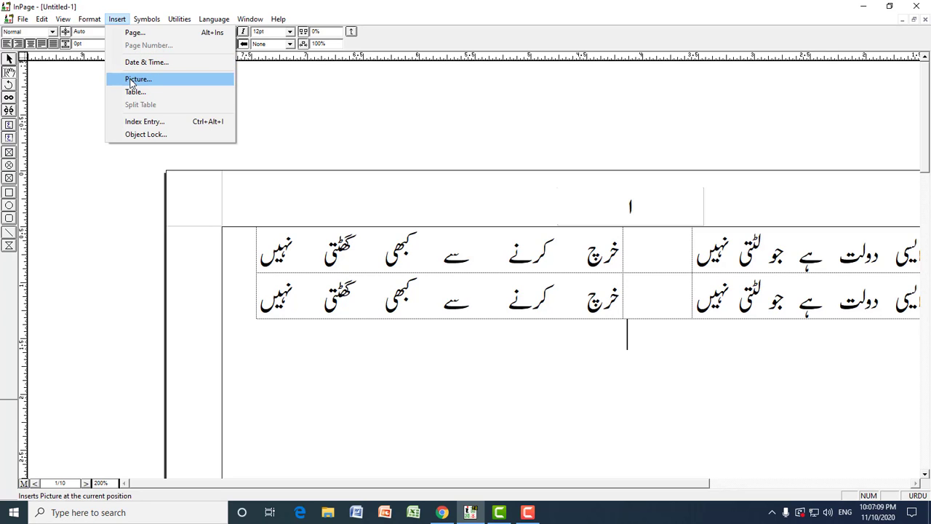
left_click(619, 335)
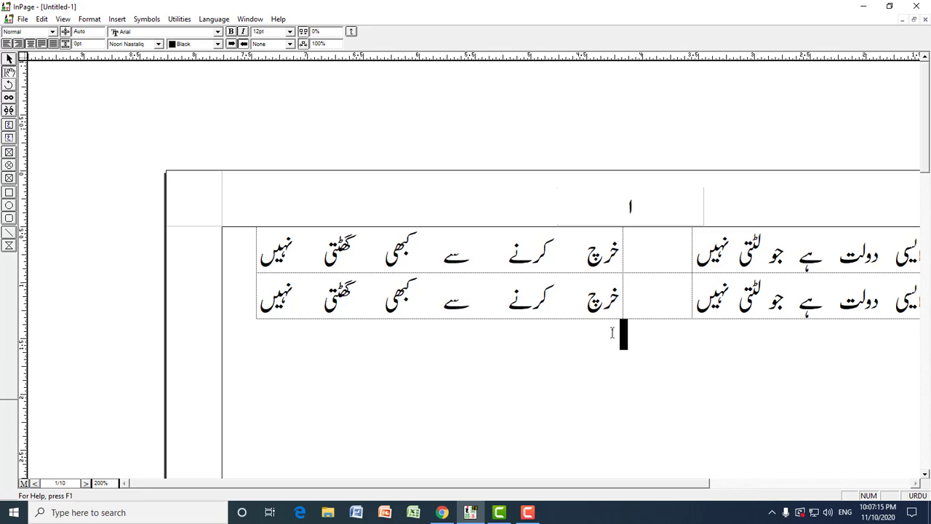
Insert the picture file EC from the Desktop folder on the line below the verse table
left_click(115, 20)
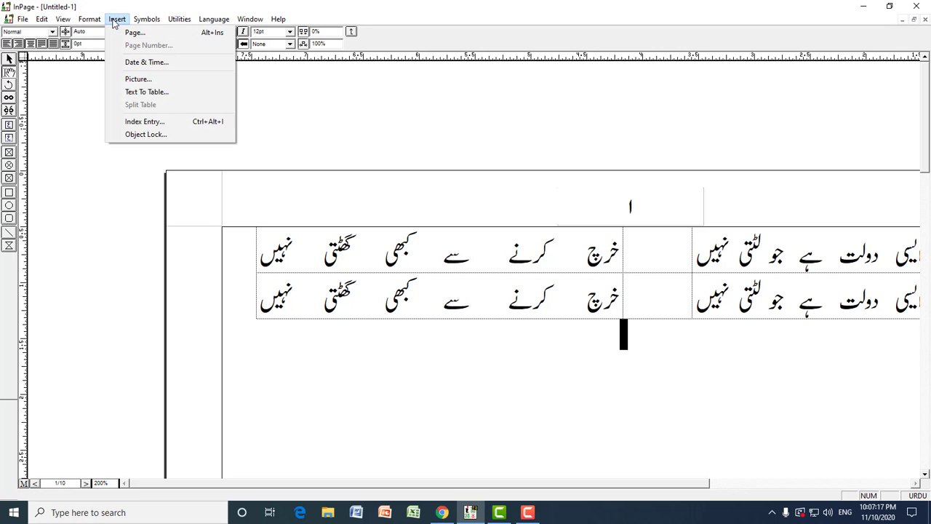
left_click(138, 79)
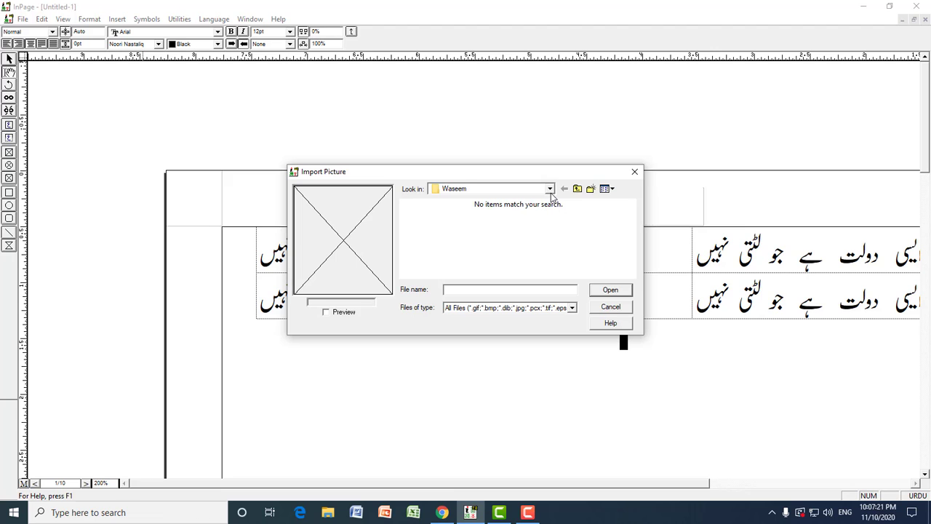
left_click(551, 190)
left_click(550, 191)
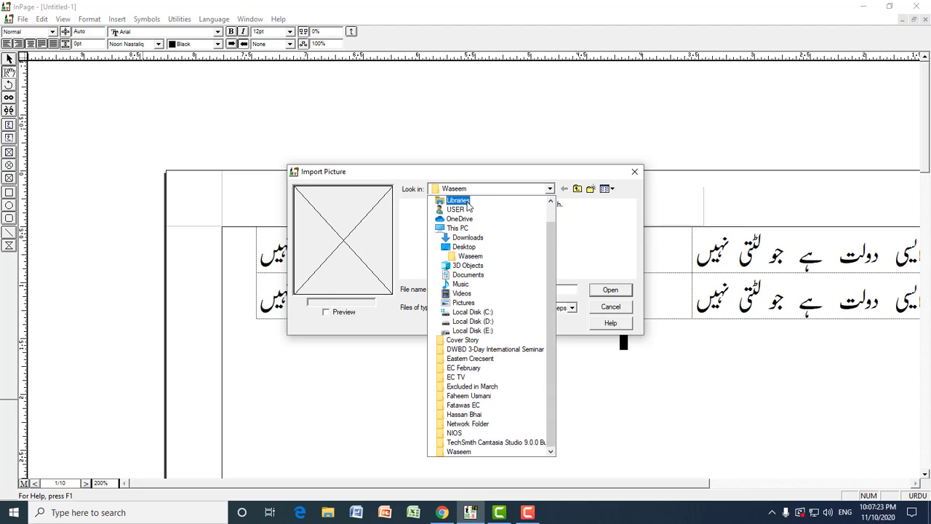
left_click(466, 246)
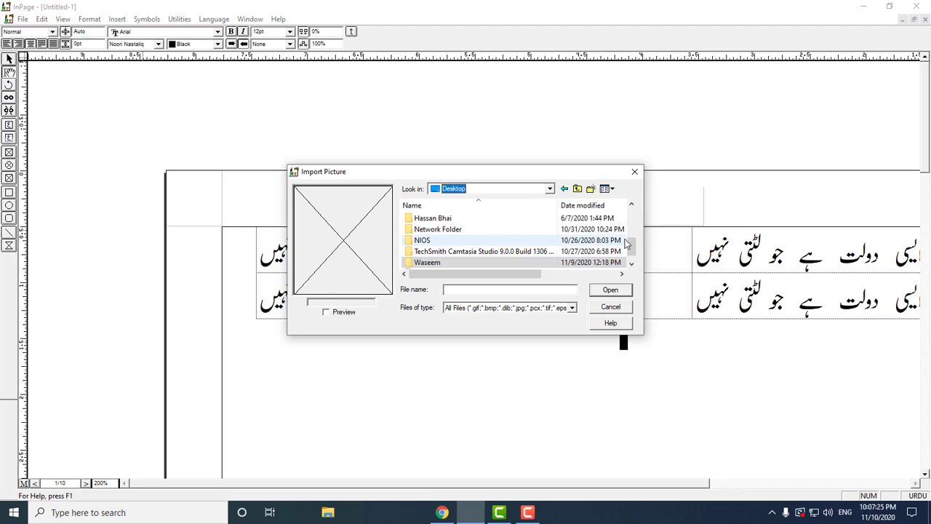
left_click_drag(632, 248, 633, 259)
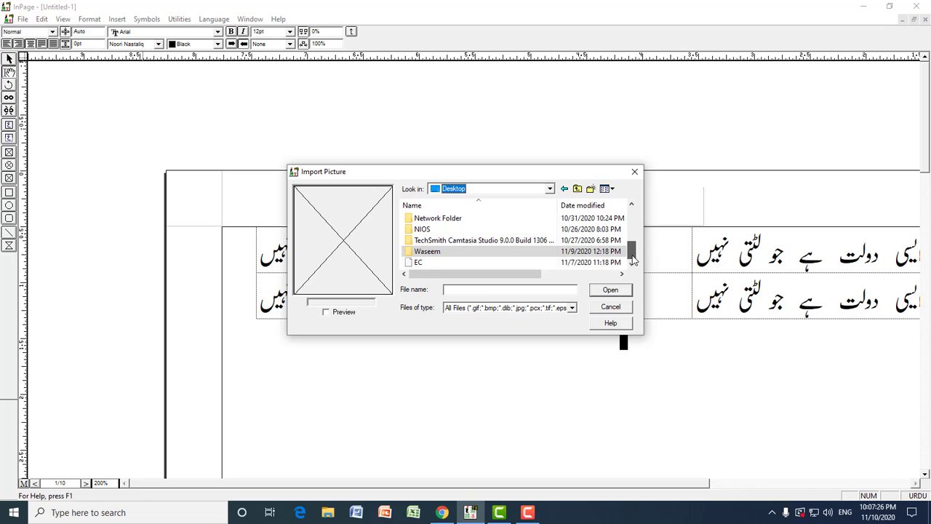
left_click(420, 262)
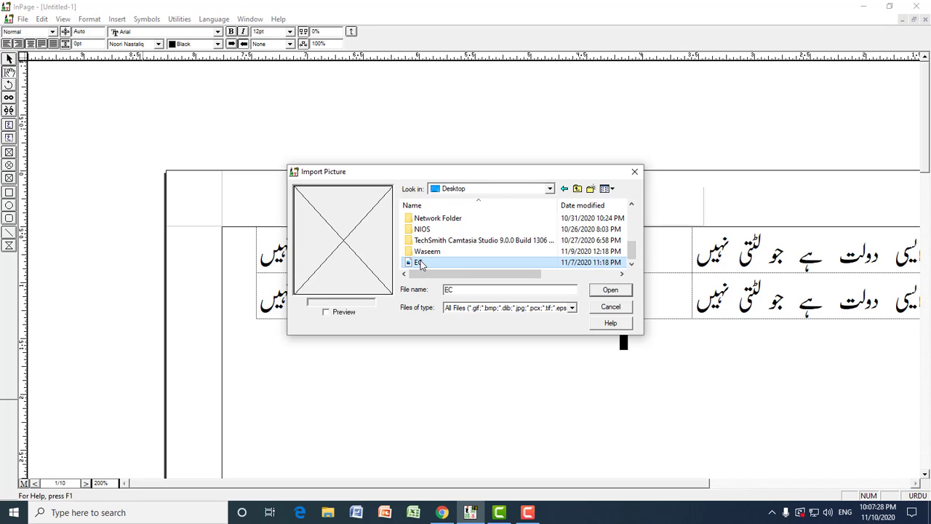
left_click(611, 291)
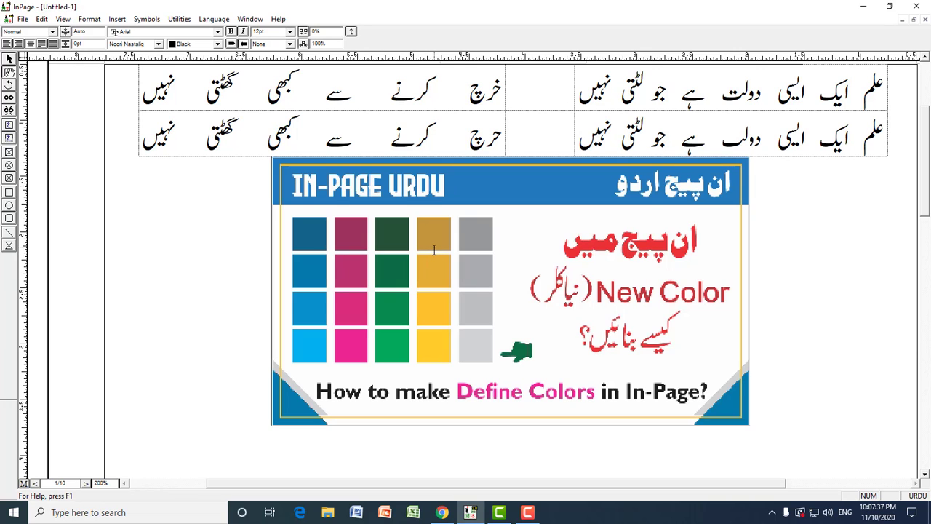
scroll(435, 250, "right", 1)
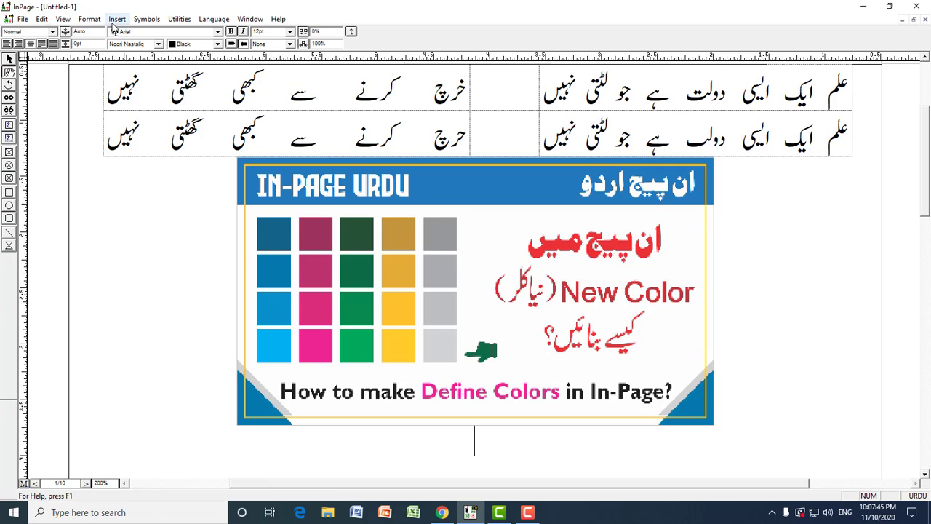
left_click(117, 20)
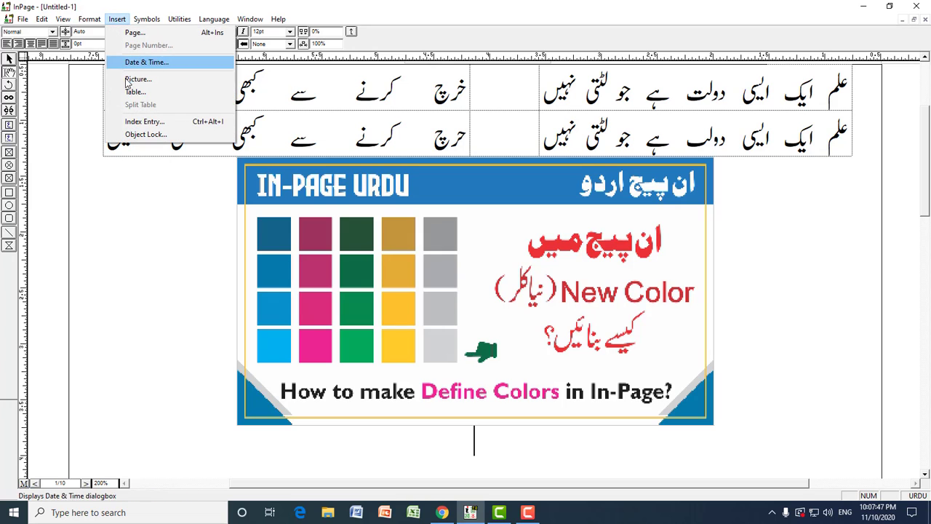
left_click(687, 101)
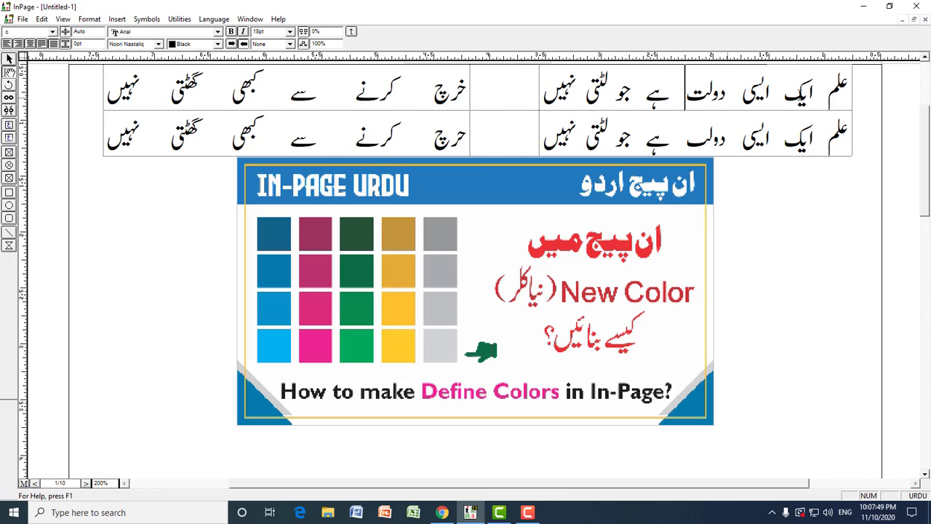
left_click_drag(848, 81, 219, 138)
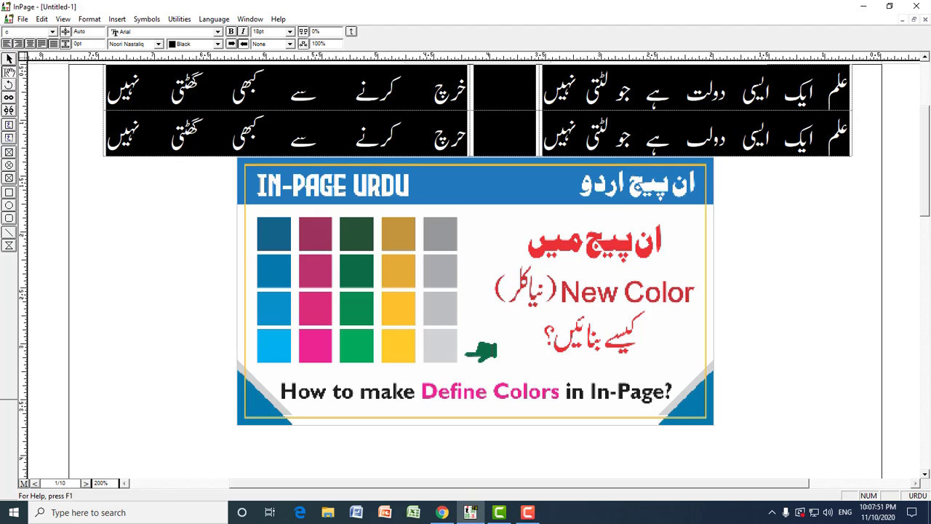
left_click_drag(838, 93, 237, 138)
Insert a table with 1 row and 3 columns at Auto column width below the picture
left_click(544, 462)
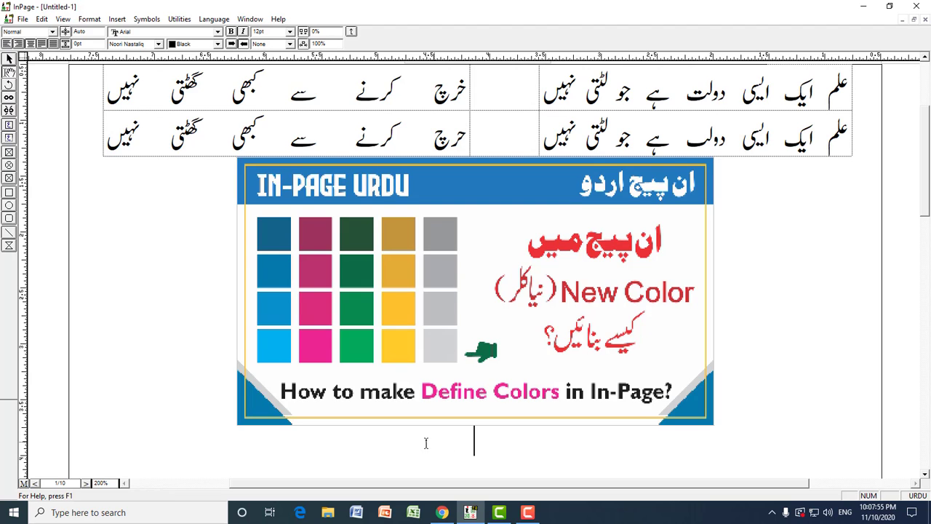
left_click(117, 18)
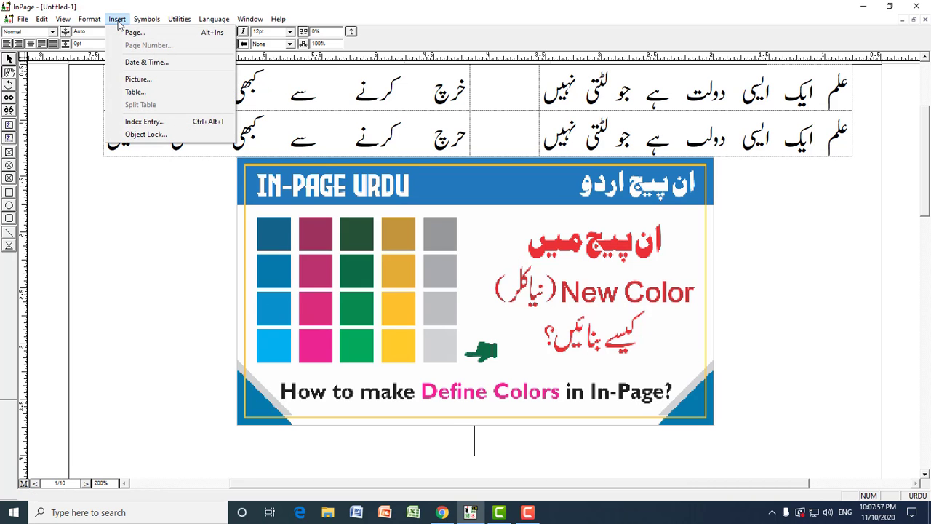
left_click(136, 93)
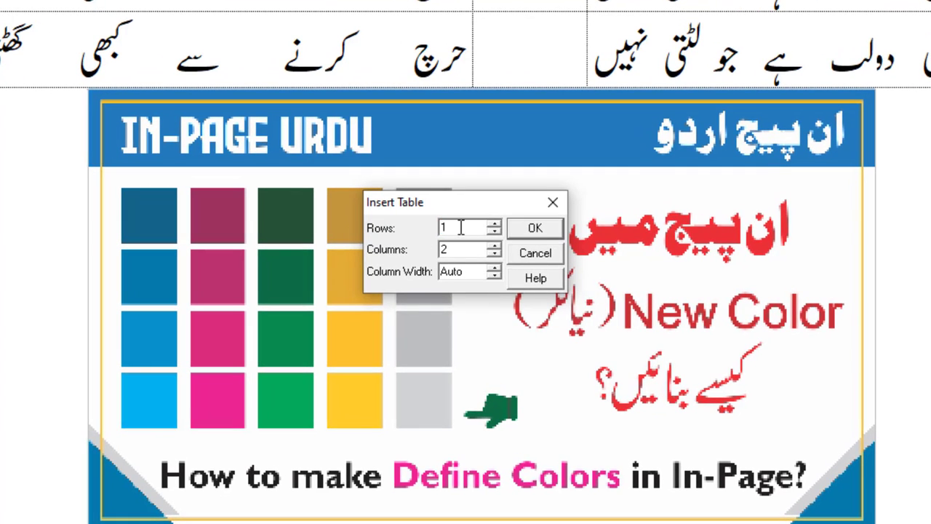
left_click_drag(461, 227, 438, 228)
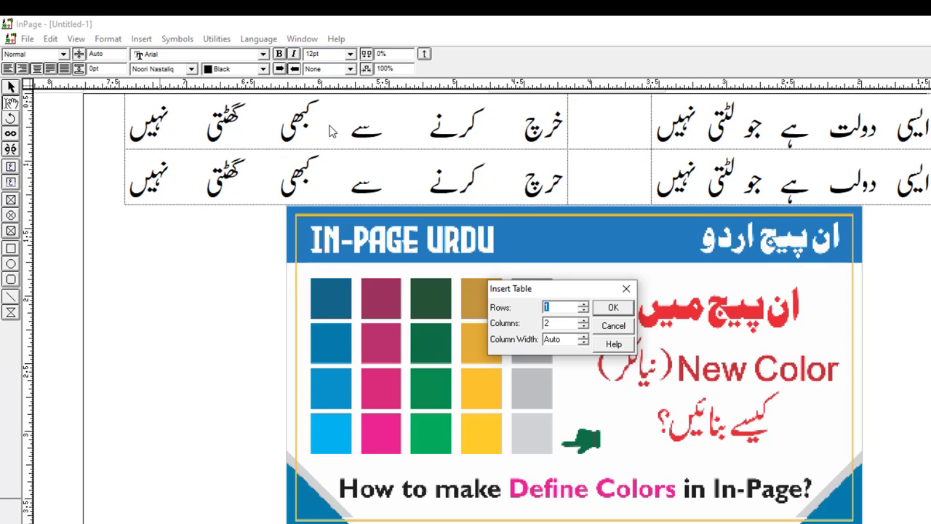
left_click(582, 321)
left_click_drag(570, 339, 537, 340)
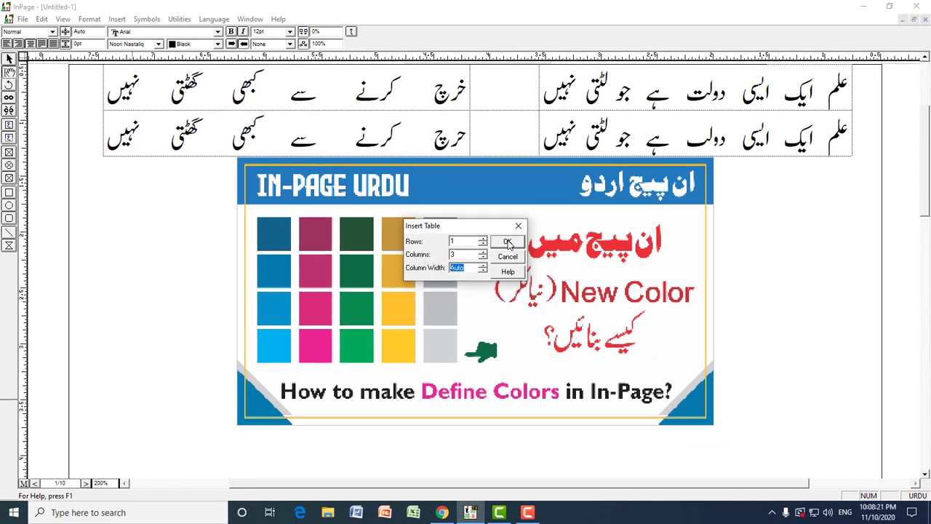
key("Return")
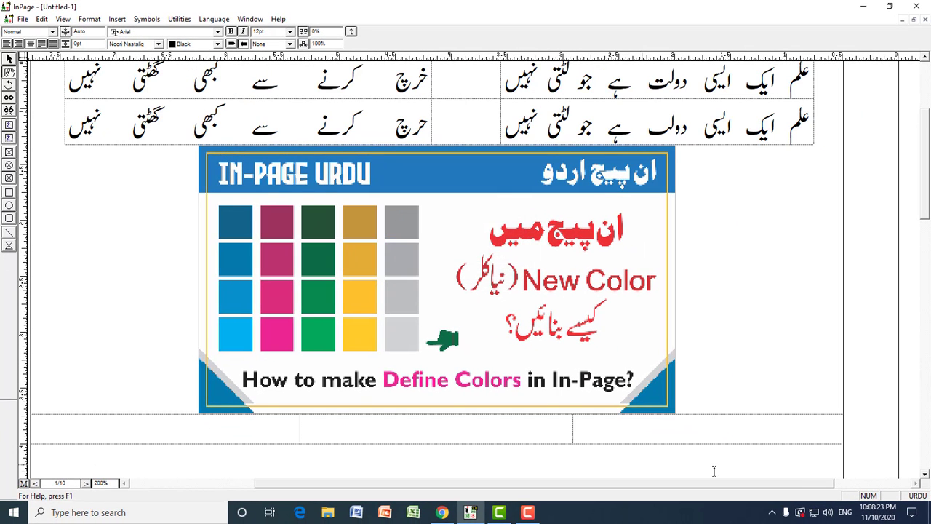
Select all three cells of the new table and check their paragraph preferences
left_click_drag(822, 481, 800, 483)
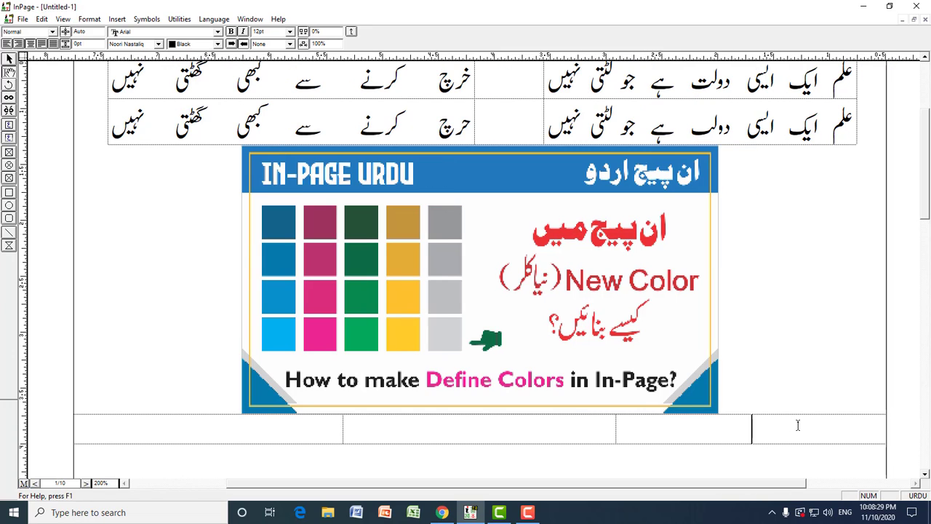
left_click(860, 426)
left_click(754, 429)
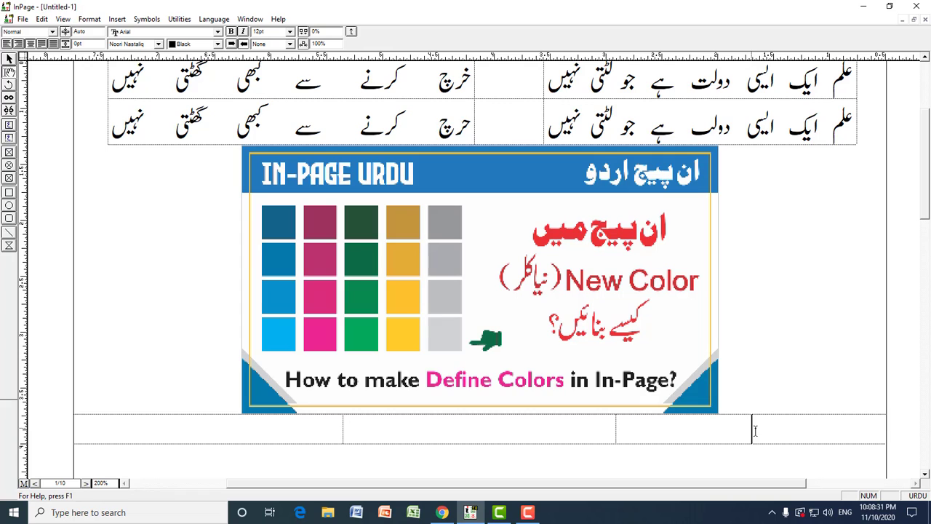
left_click_drag(821, 428, 205, 430)
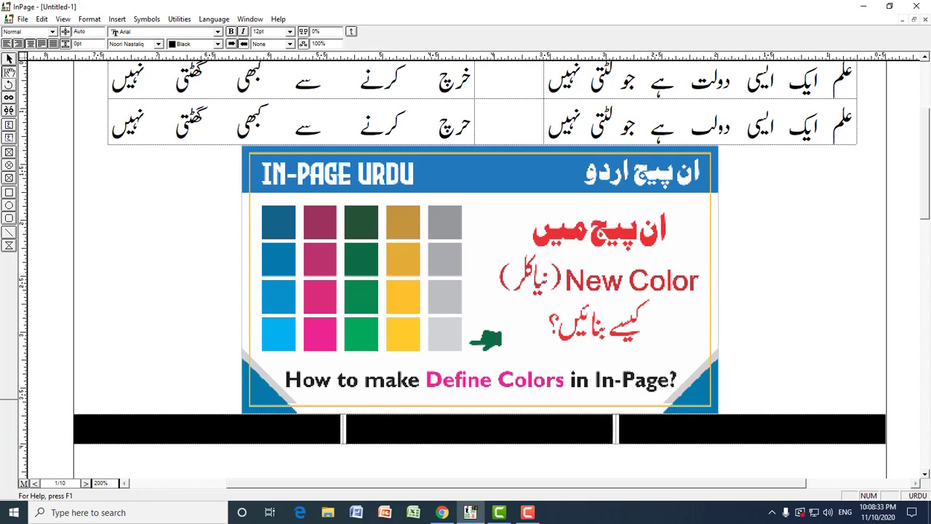
left_click(82, 20)
left_click(98, 43)
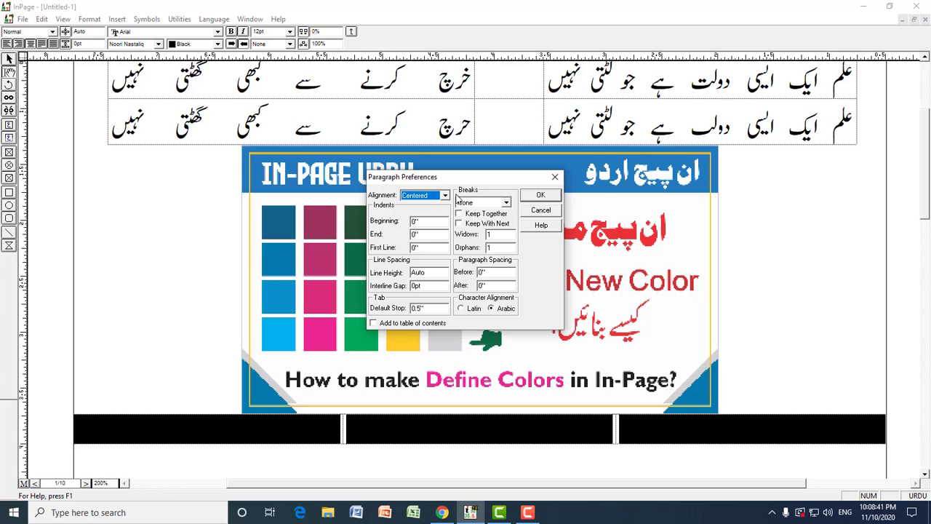
left_click(540, 195)
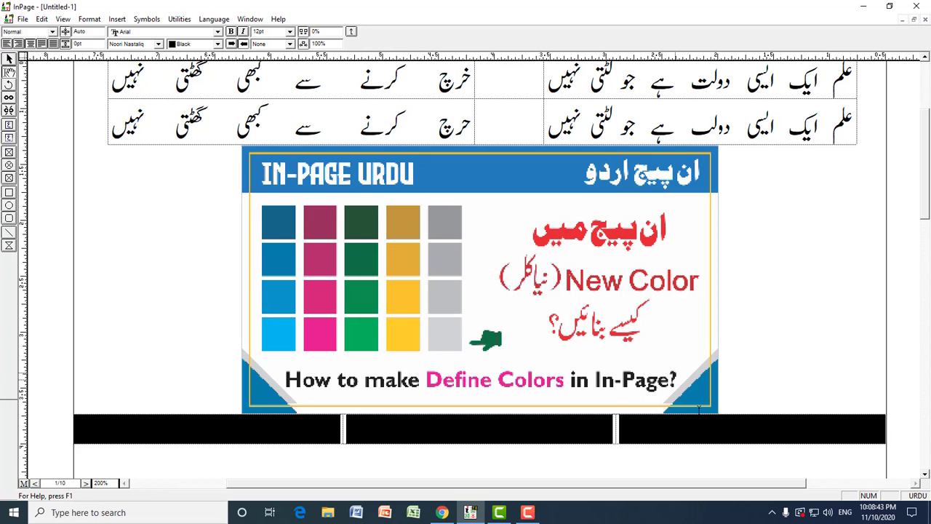
left_click(765, 432)
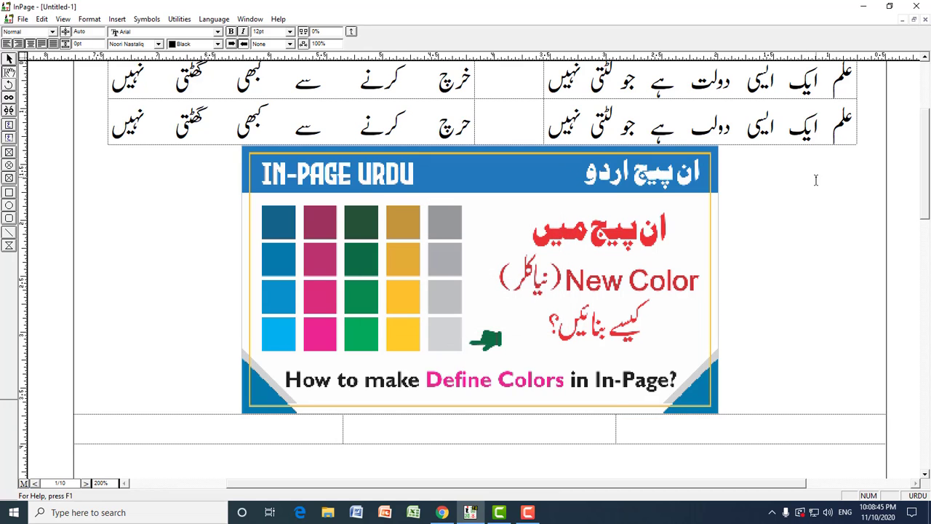
Copy the two halves of the upper table's first verse line into the right and left cells of the new table
left_click_drag(854, 76, 549, 80)
key("ctrl+c")
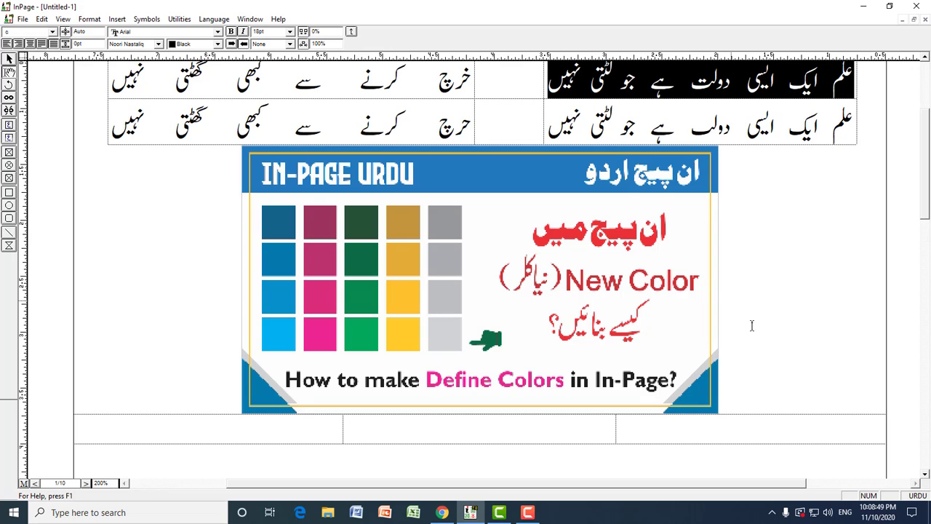
left_click(812, 422)
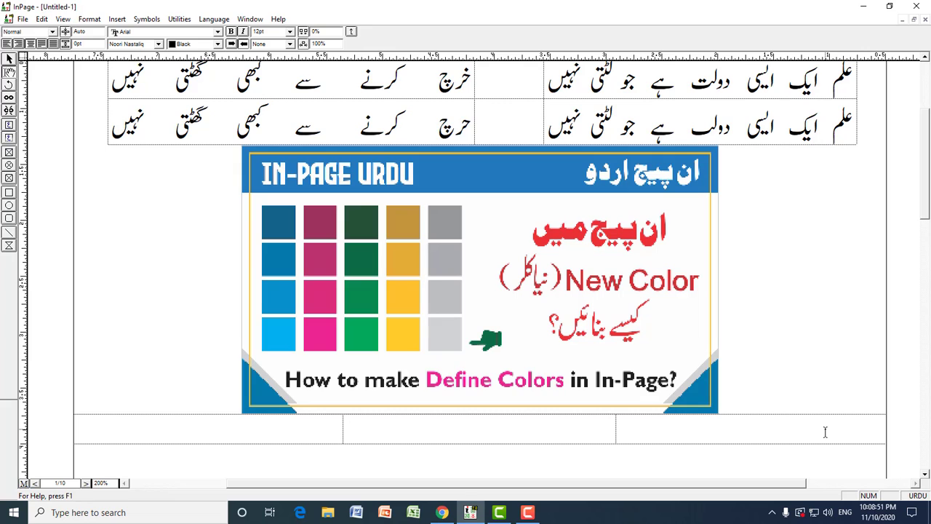
key("ctrl+v")
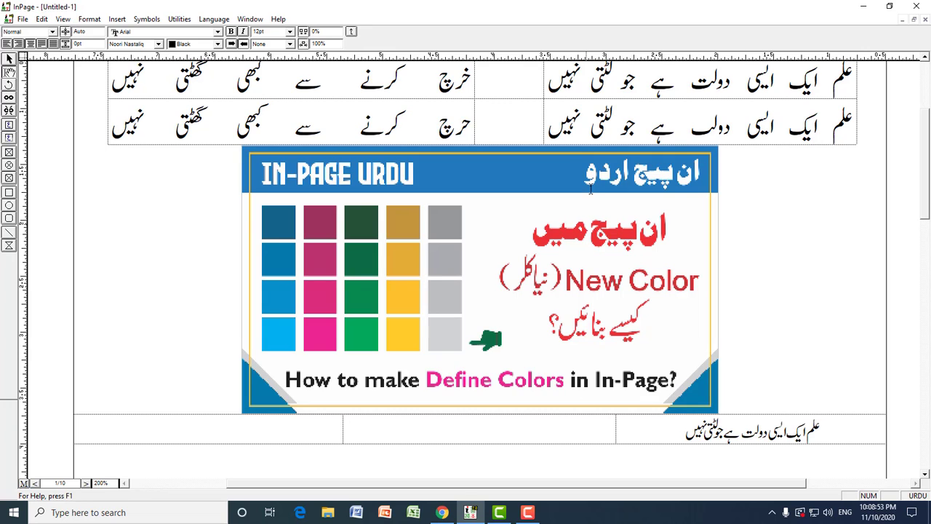
left_click_drag(471, 80, 113, 80)
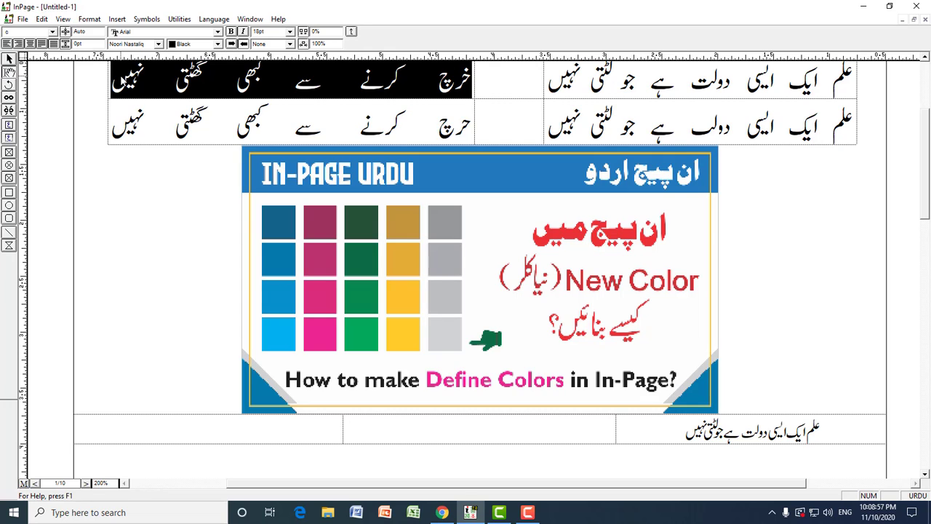
left_click(315, 433)
type("حرچ کرنے سے کبھی گھٹتی نہیں")
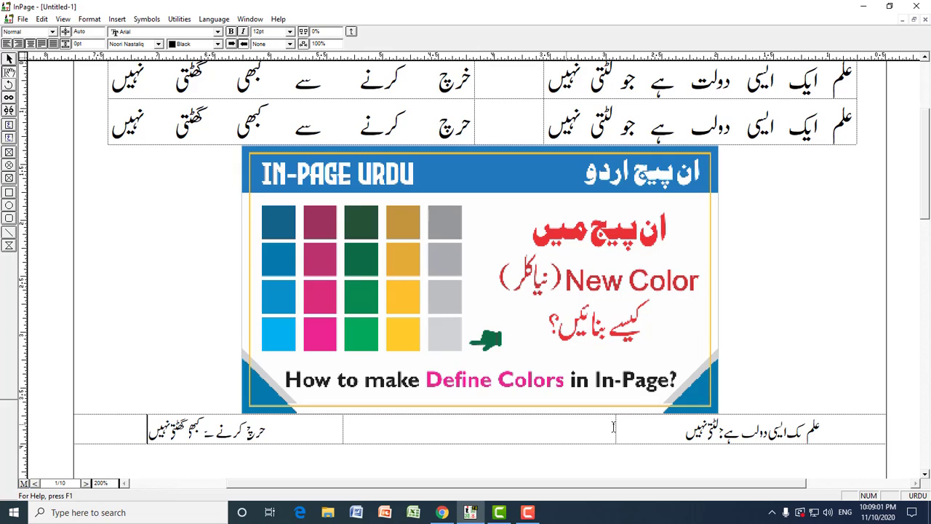
Apply Full Justify to the verse text across all three cells of the new table
left_click_drag(820, 429, 208, 424)
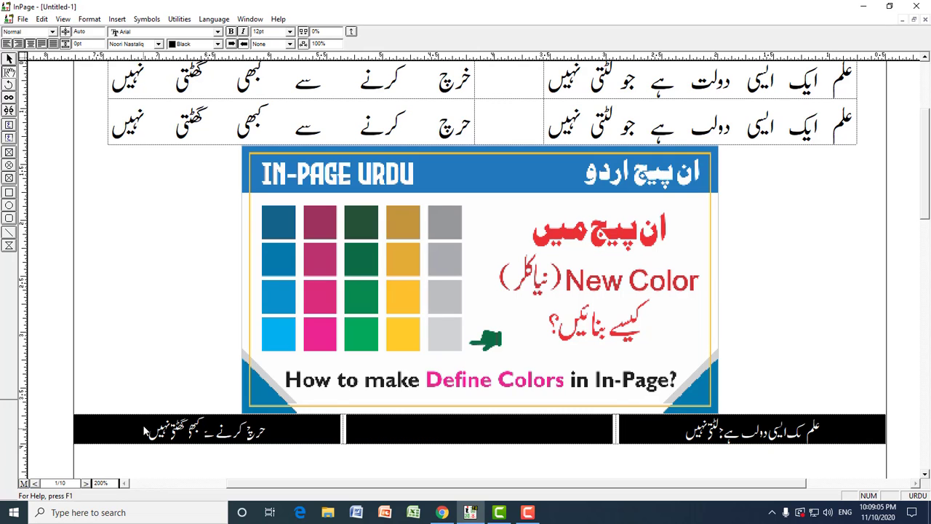
left_click(56, 44)
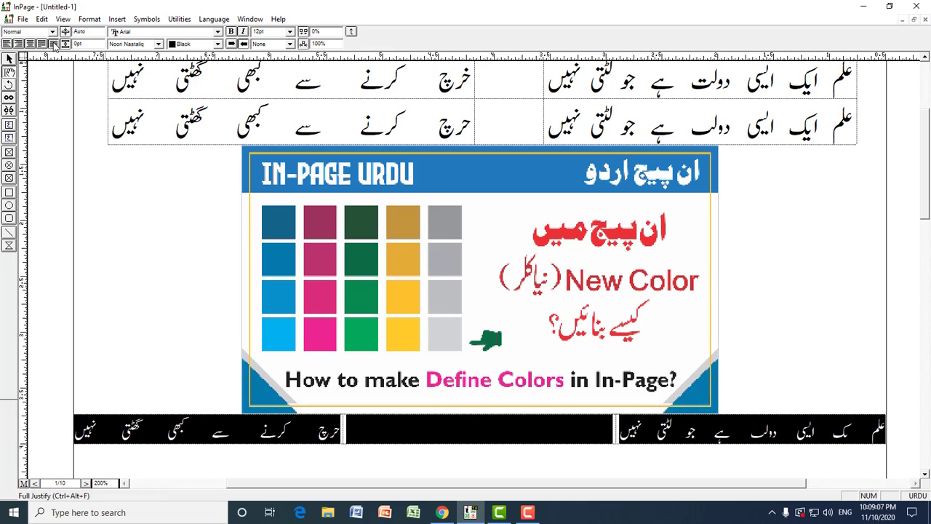
left_click(696, 448)
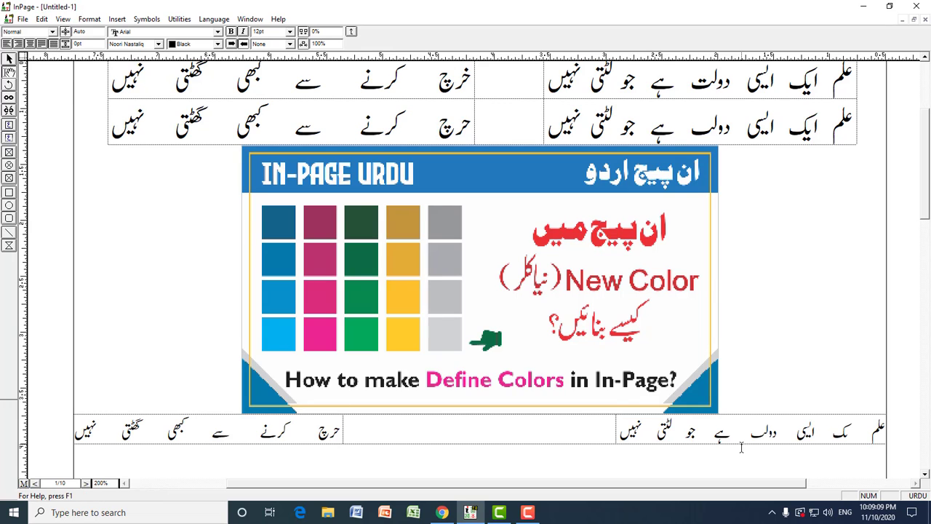
Apply regular Justify alignment to all three cells of the lower table and replace its rightmost cell's text with "نمبر شمار"
left_click_drag(878, 431, 218, 431)
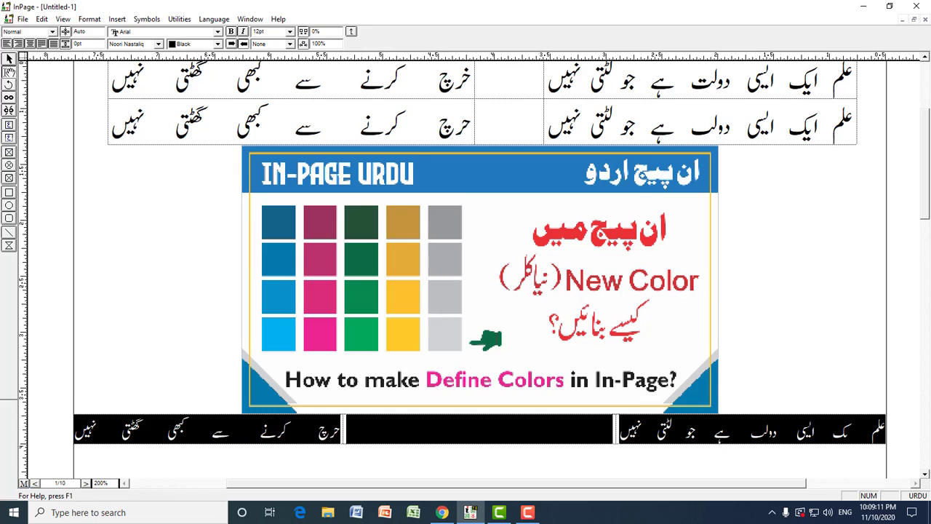
left_click(44, 44)
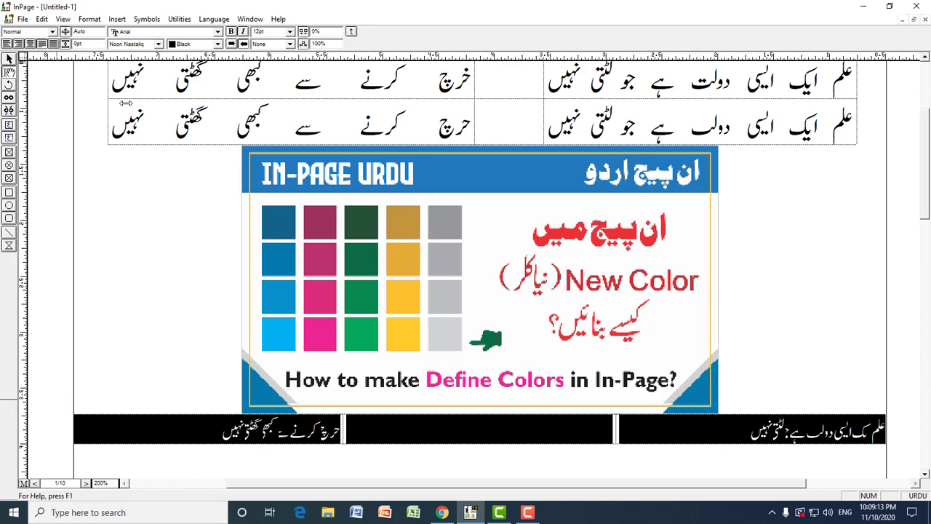
left_click(807, 433)
left_click_drag(751, 429, 885, 431)
type("ثلبر")
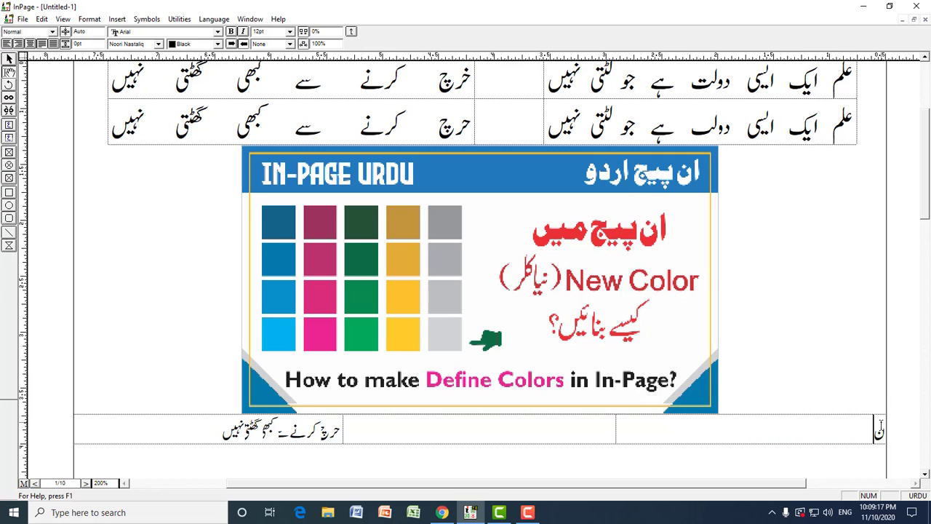
type(" شمار")
Narrow the lower table's "نمبر شمار" column to fit its text and pull both outer table edges slightly inward
left_click(604, 427)
left_click_drag(338, 428, 211, 429)
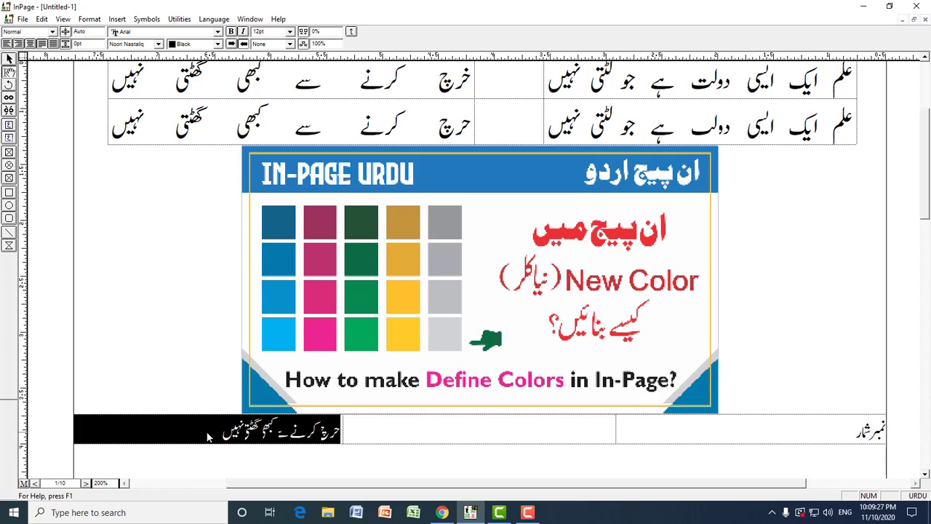
left_click(577, 440)
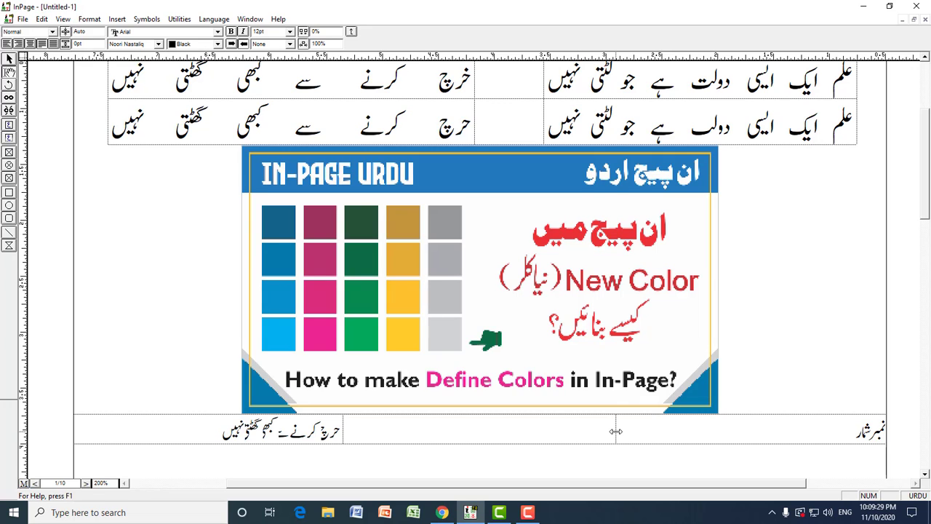
left_click_drag(615, 431, 825, 435)
left_click_drag(885, 427, 870, 425)
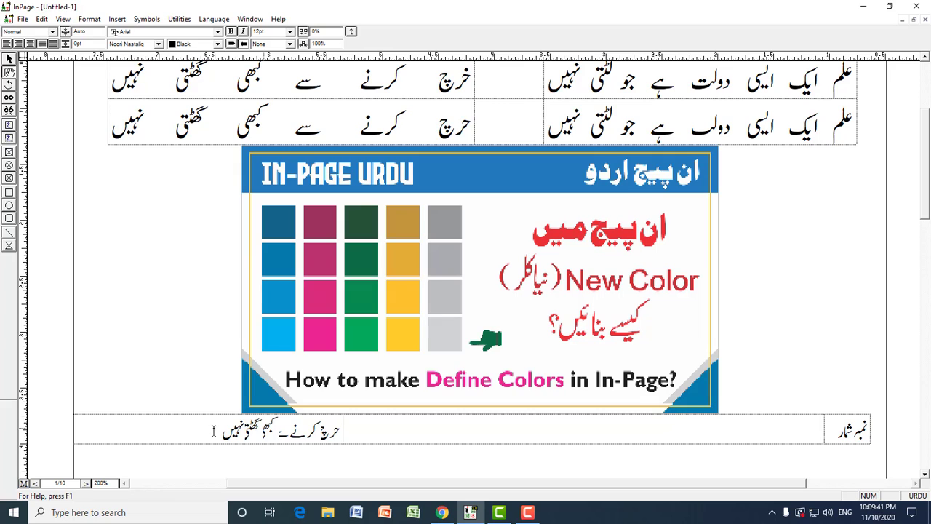
left_click_drag(74, 422, 89, 420)
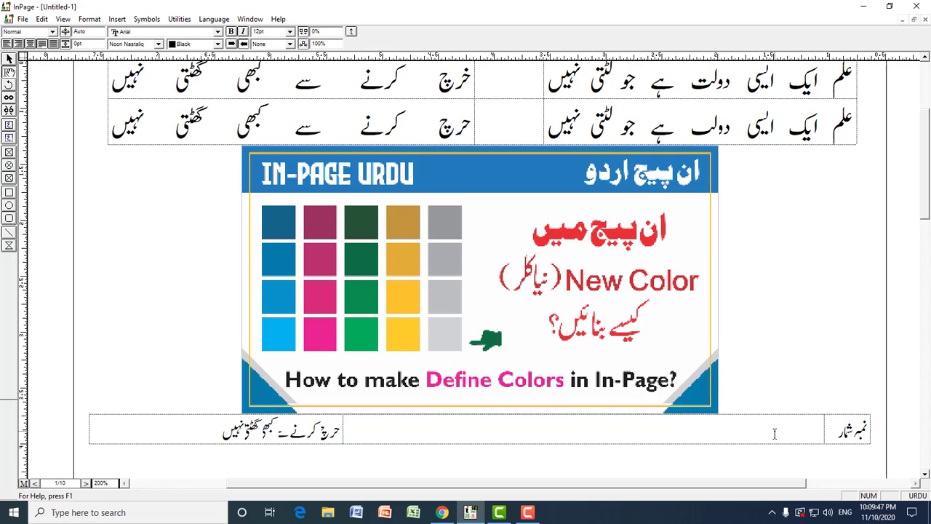
Enter "نام طالب علم" in the lower table's middle cell and replace the leftmost cell's text with "پتہ"
type("نام طالب ع")
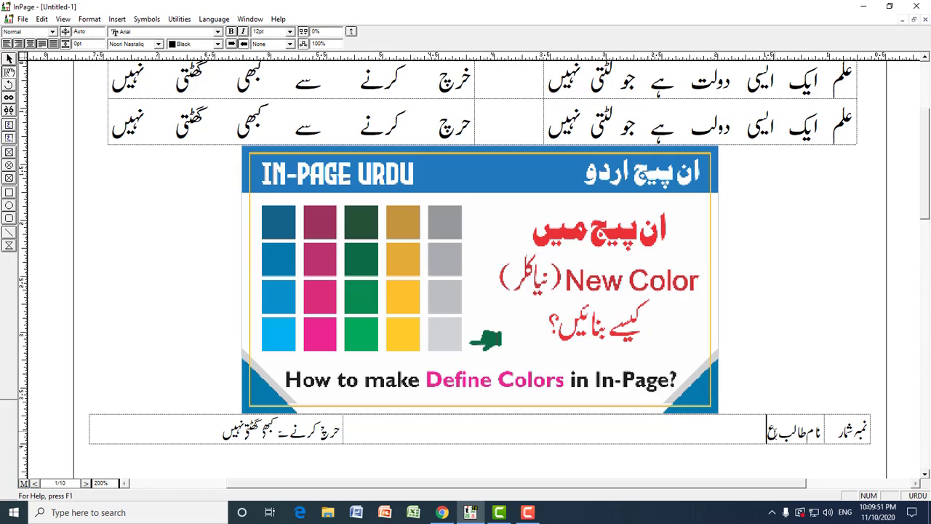
type("لم")
triple_click(340, 433)
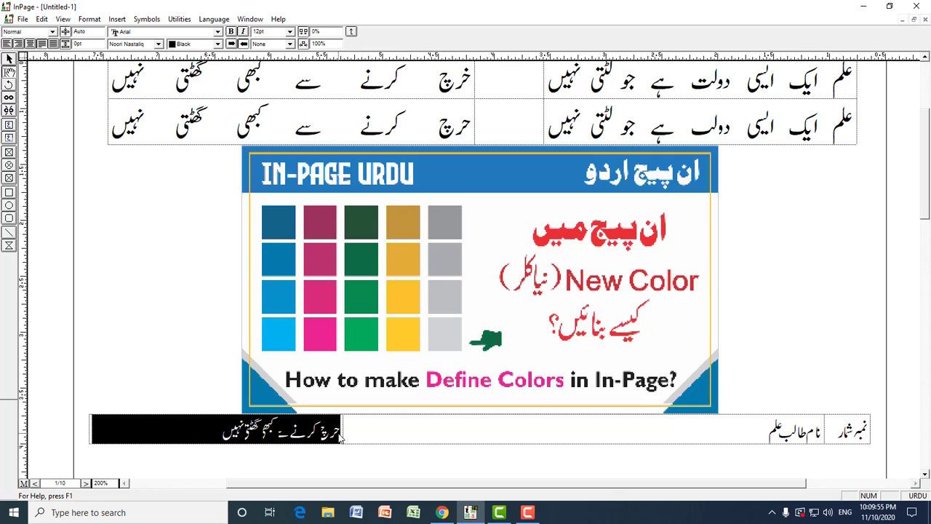
type("پتہ")
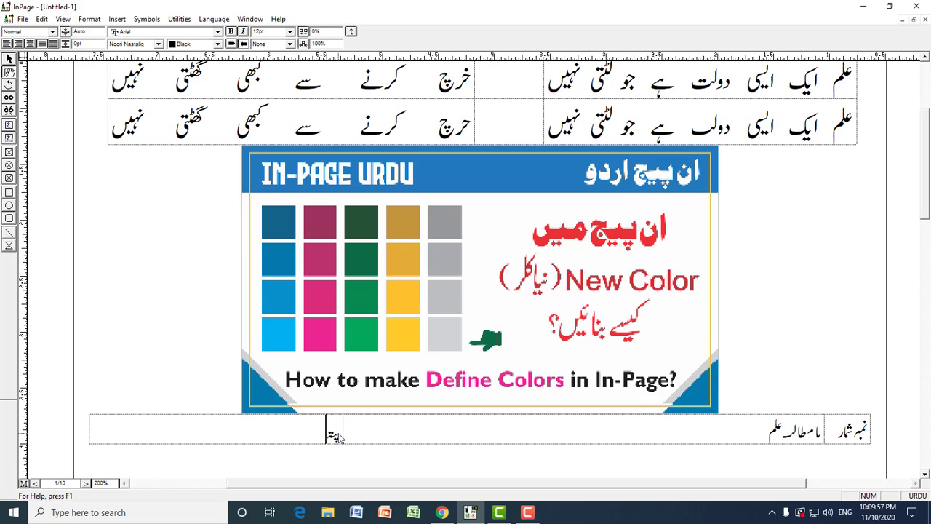
Set the text in all three cells of the lower table to 14pt
double_click(254, 437)
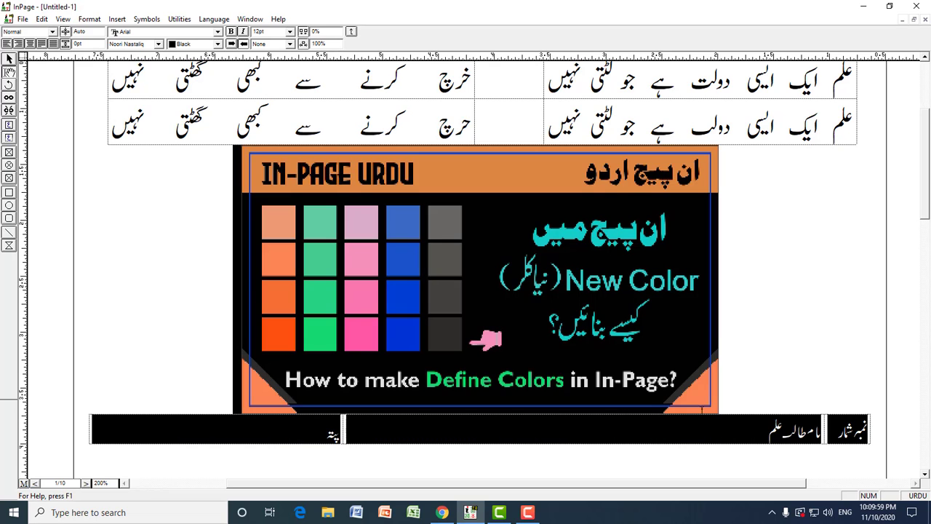
key("ctrl+a")
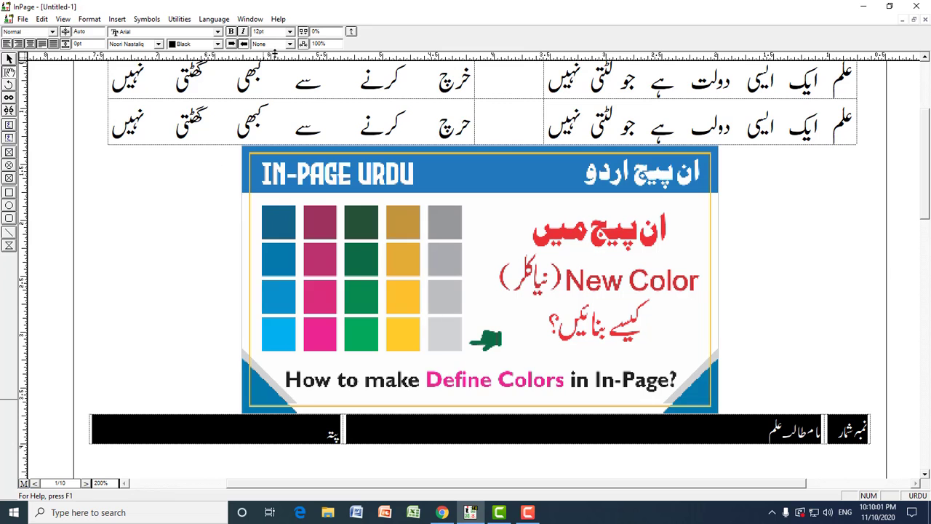
left_click(289, 31)
left_click(270, 87)
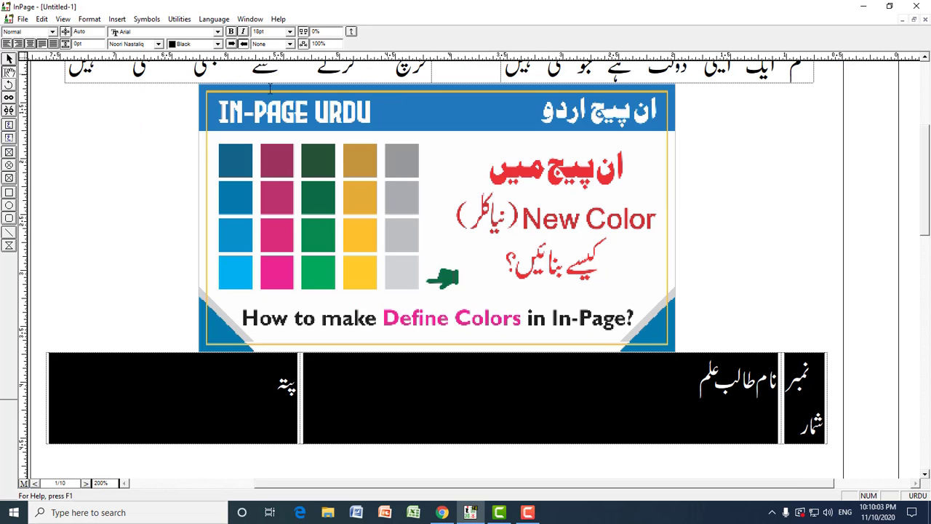
left_click(290, 31)
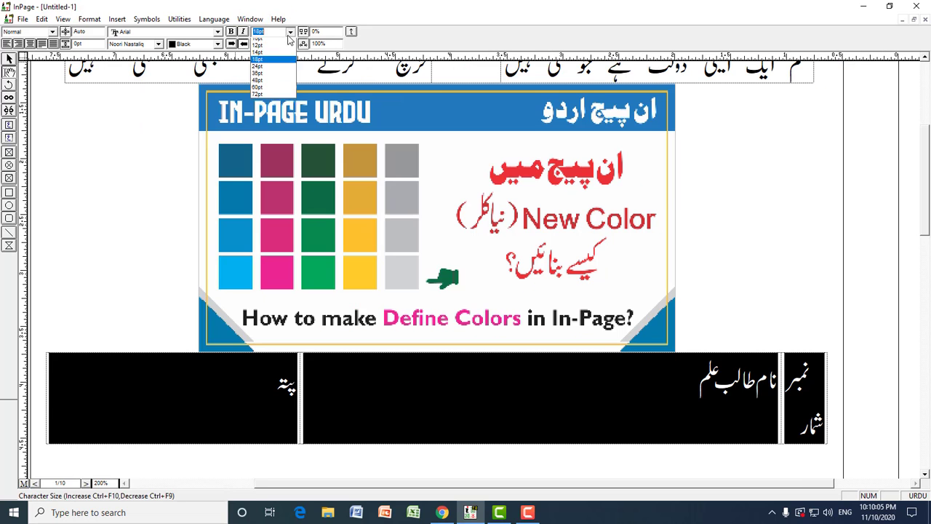
left_click(257, 64)
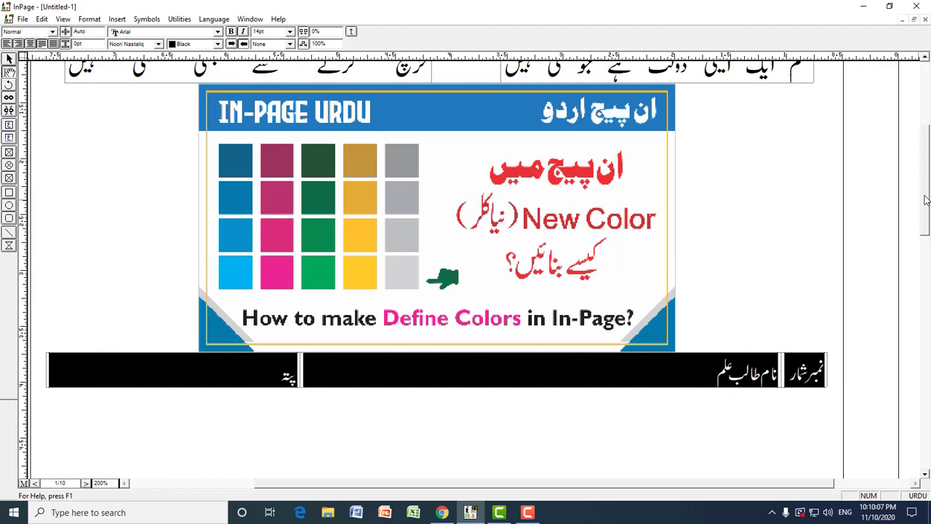
Split the upper verse table at its first row to open a text line above it
left_click_drag(926, 200, 927, 134)
left_click(440, 245)
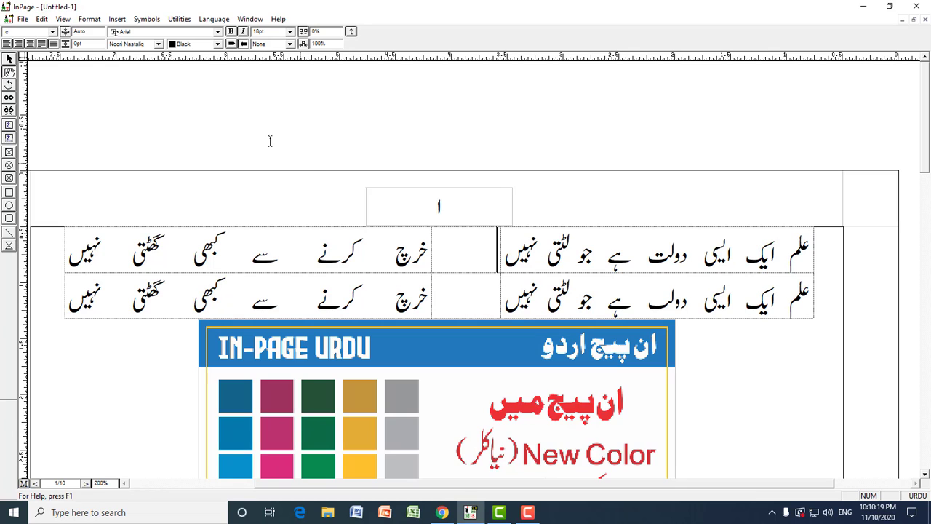
left_click(117, 19)
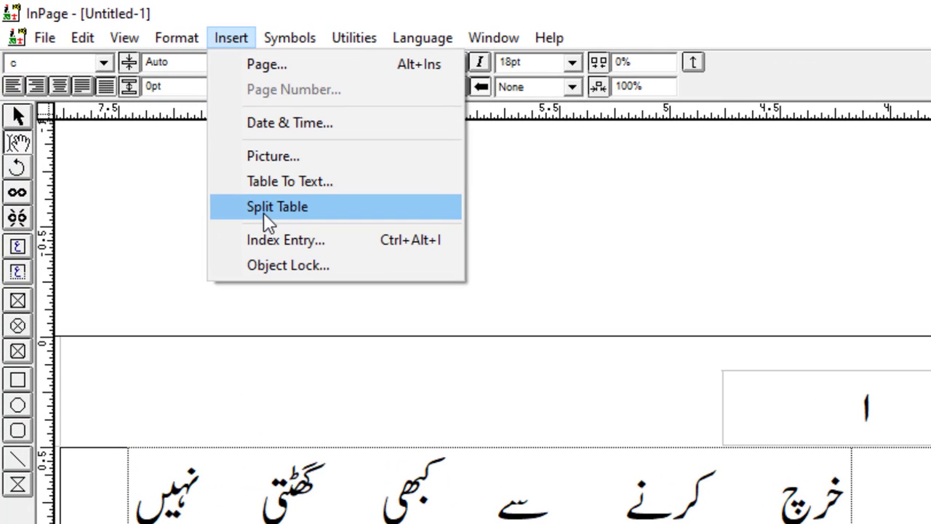
left_click(275, 208)
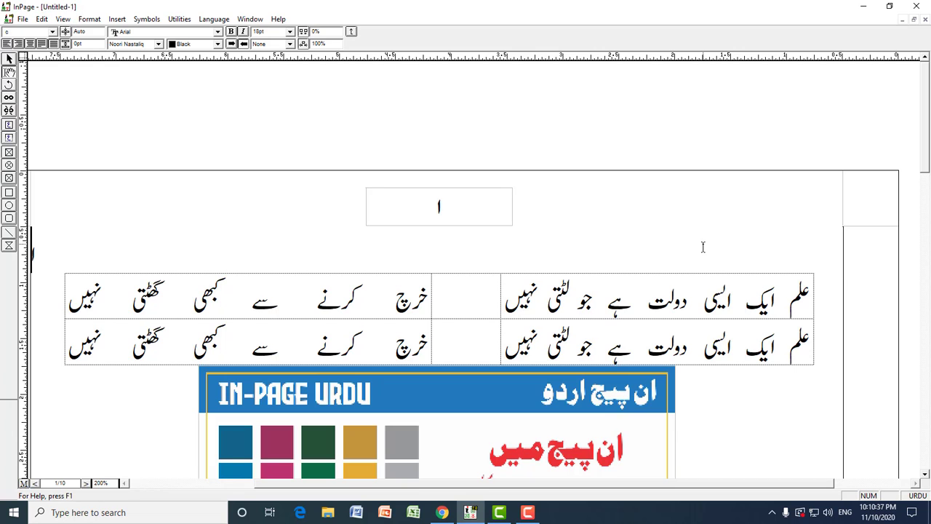
Add the heading "اعلان" on the line above the verse table, centred and sized 36pt
type("اعلان")
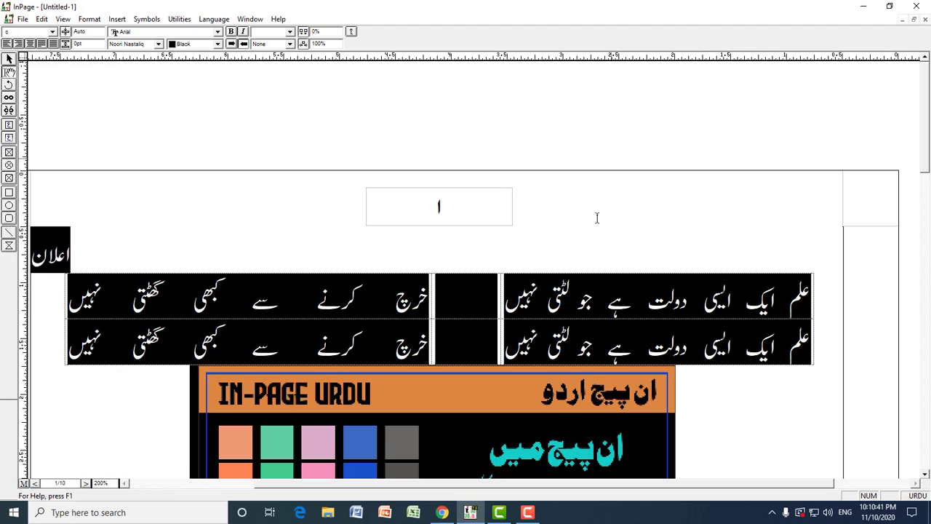
left_click(67, 255)
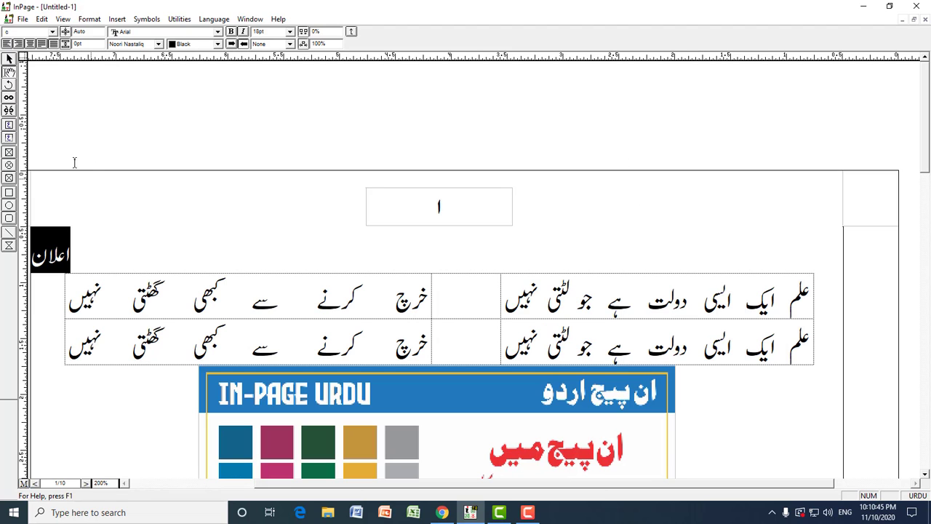
left_click(30, 45)
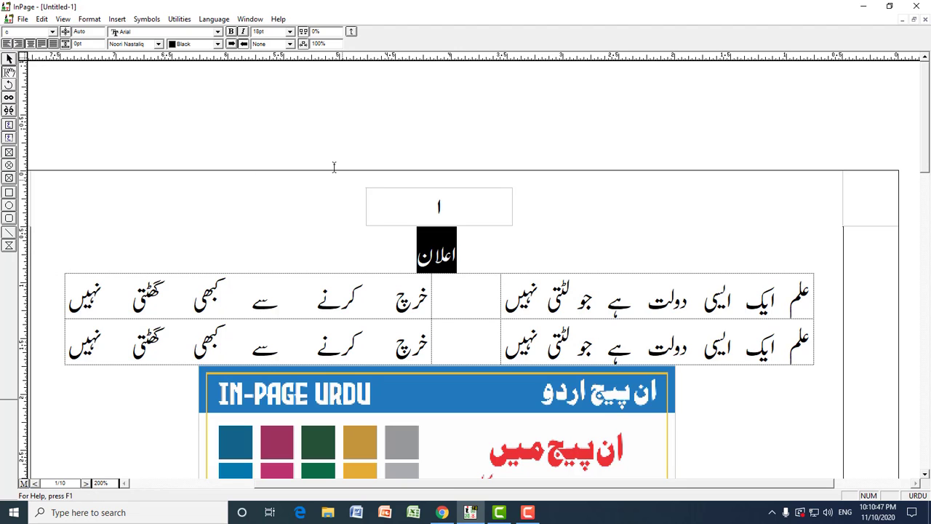
left_click(289, 31)
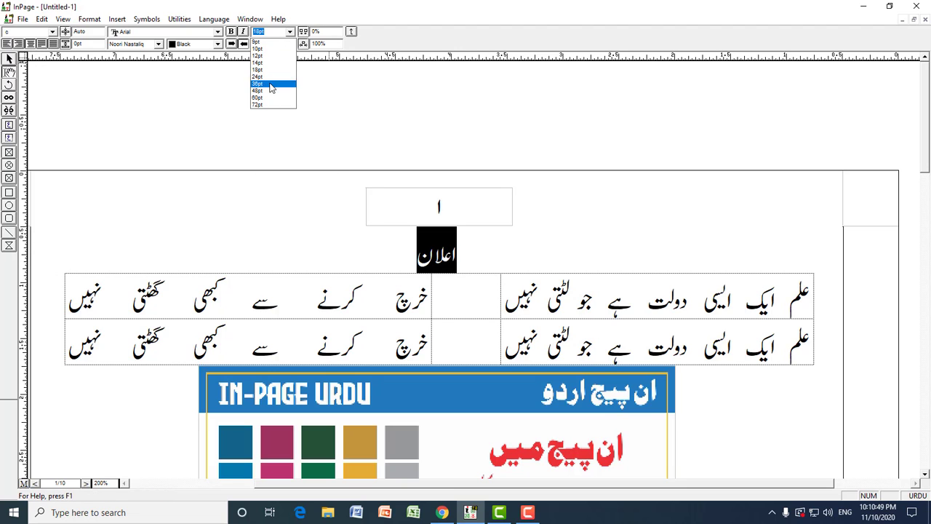
left_click(276, 84)
left_click(473, 267)
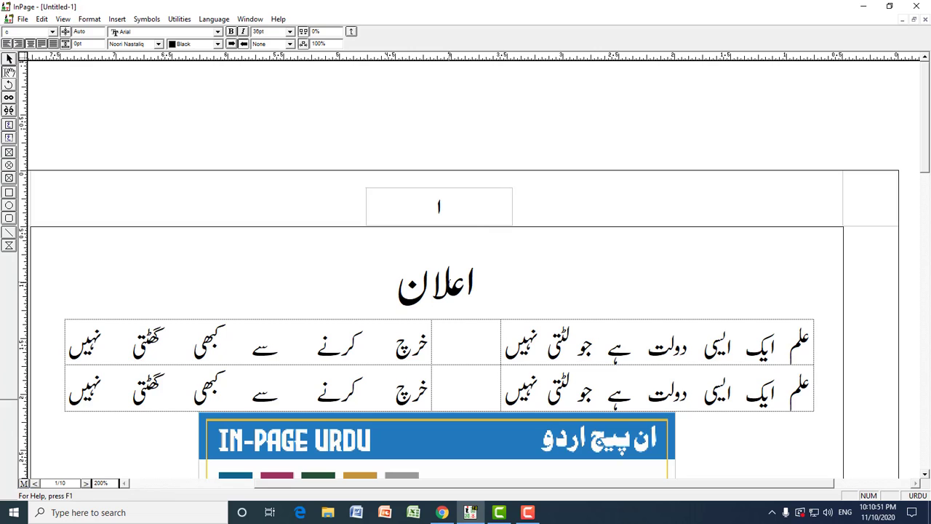
left_click(117, 19)
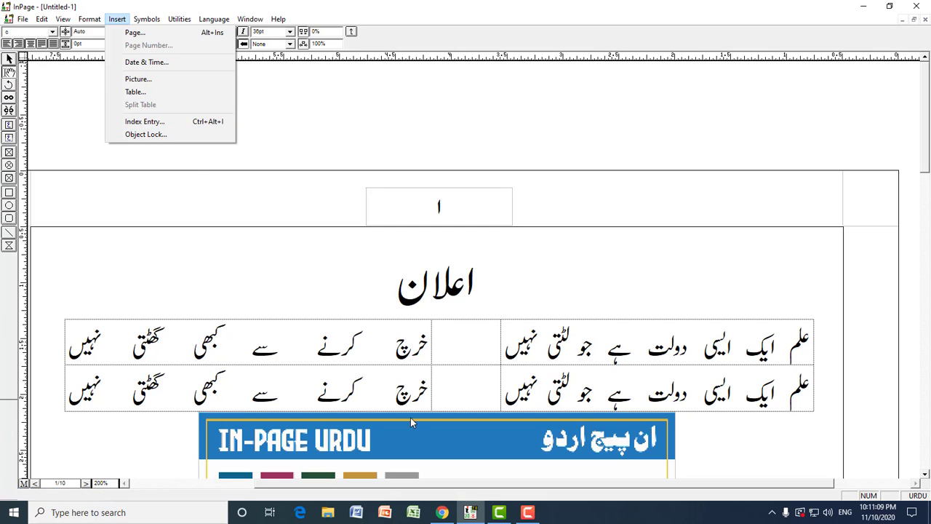
mouse_move(471, 514)
left_click(571, 269)
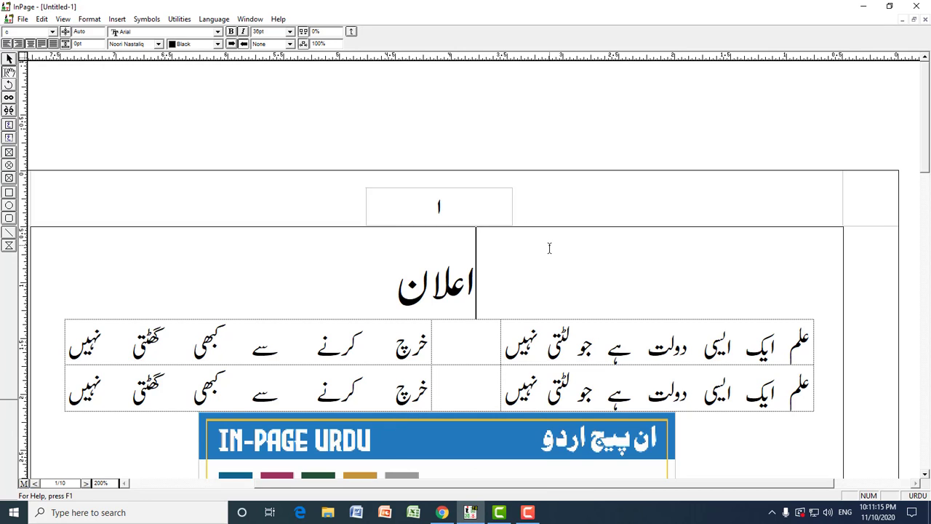